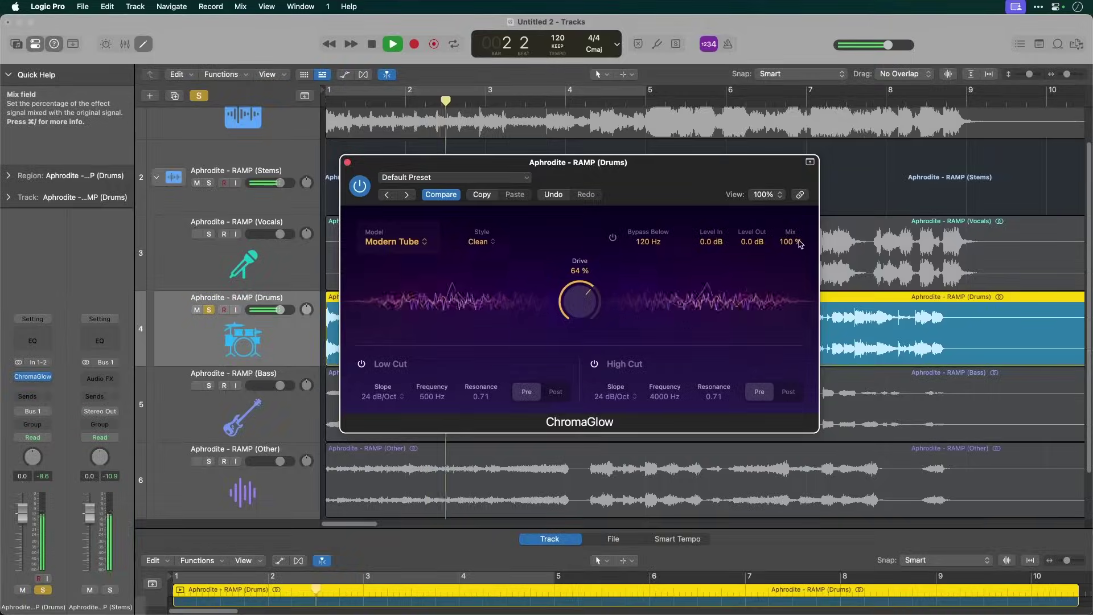
# Step: Set the drum stem's ChromaGlow Mix value to 50%
pyautogui.doubleClick(794, 242)
pyautogui.write('50')
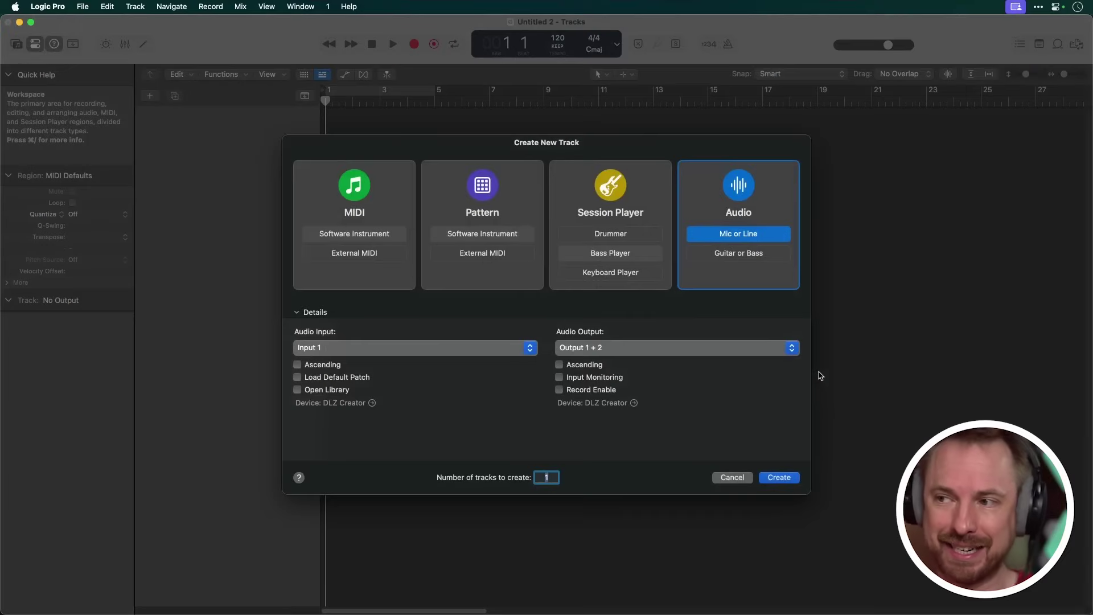
# Step: Create a SoCal Session Player drummer track and play its Pop Rock part once
pyautogui.click(604, 244)
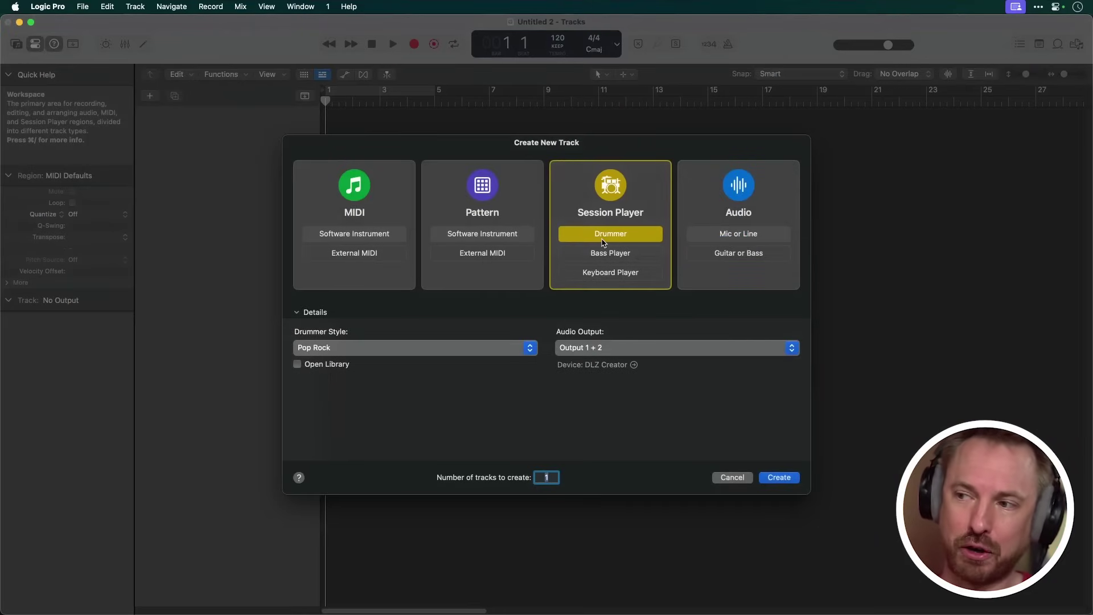
pyautogui.click(768, 480)
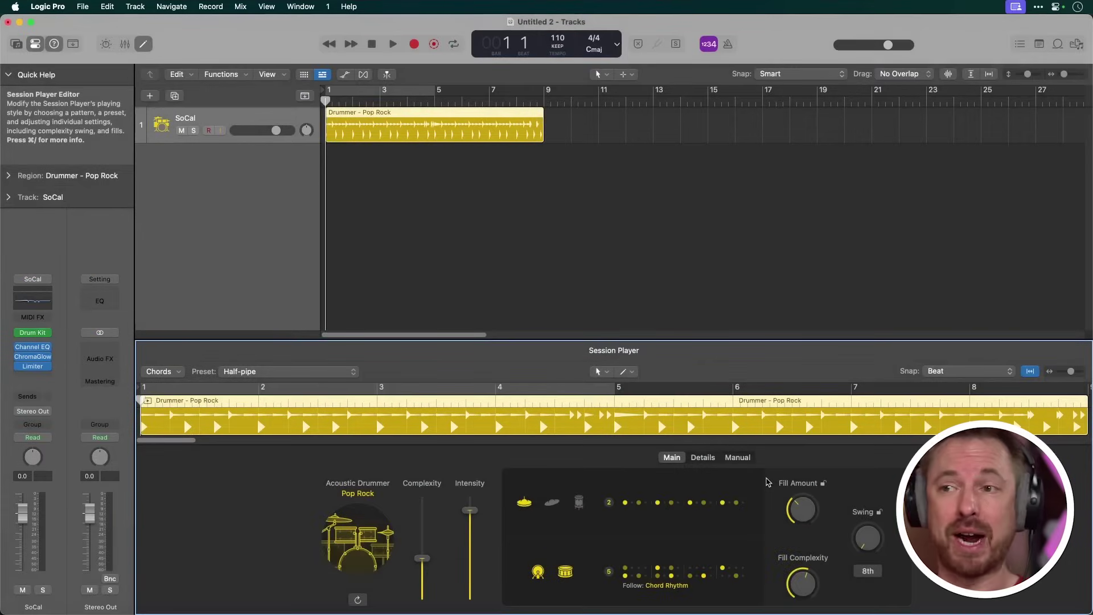
pyautogui.press('space')
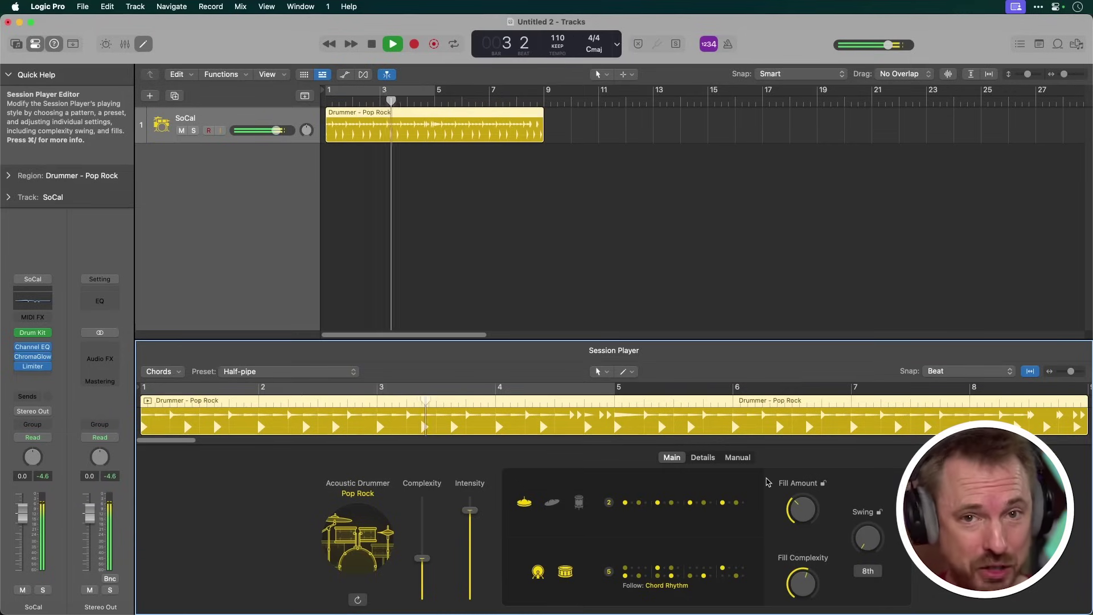
pyautogui.press('space')
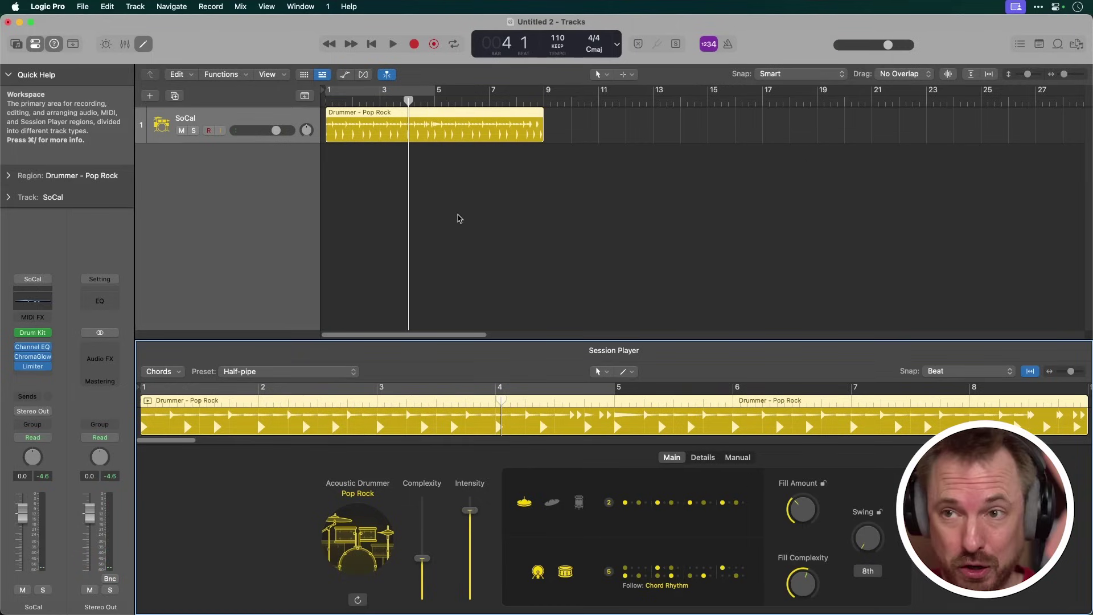
# Step: Add a Pop Songwriter Session Player bass track (Simple Foundation)
pyautogui.click(148, 100)
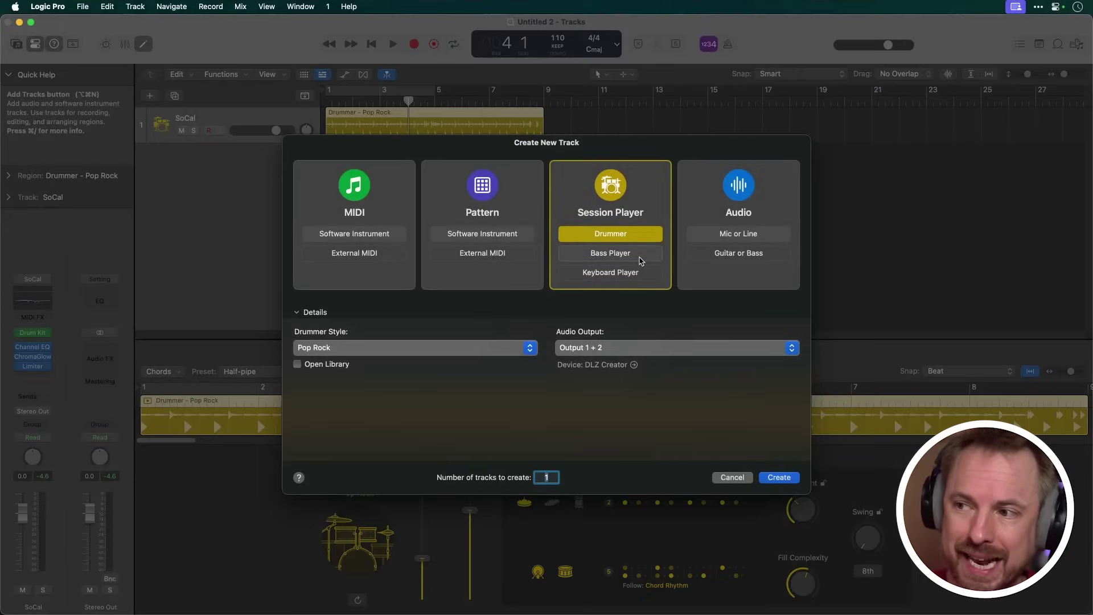
pyautogui.click(642, 261)
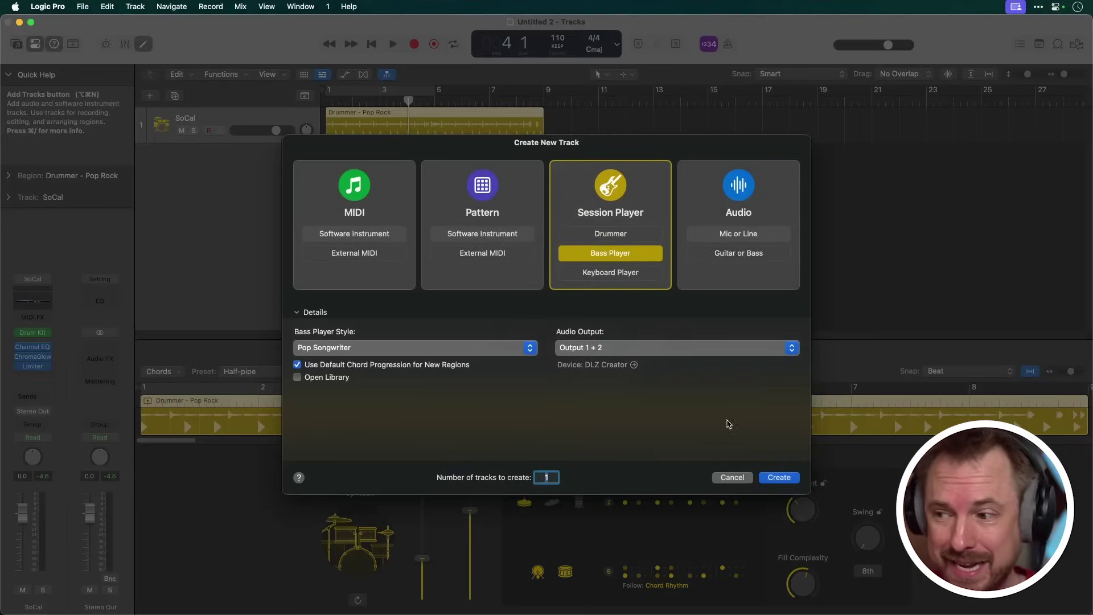
pyautogui.click(777, 477)
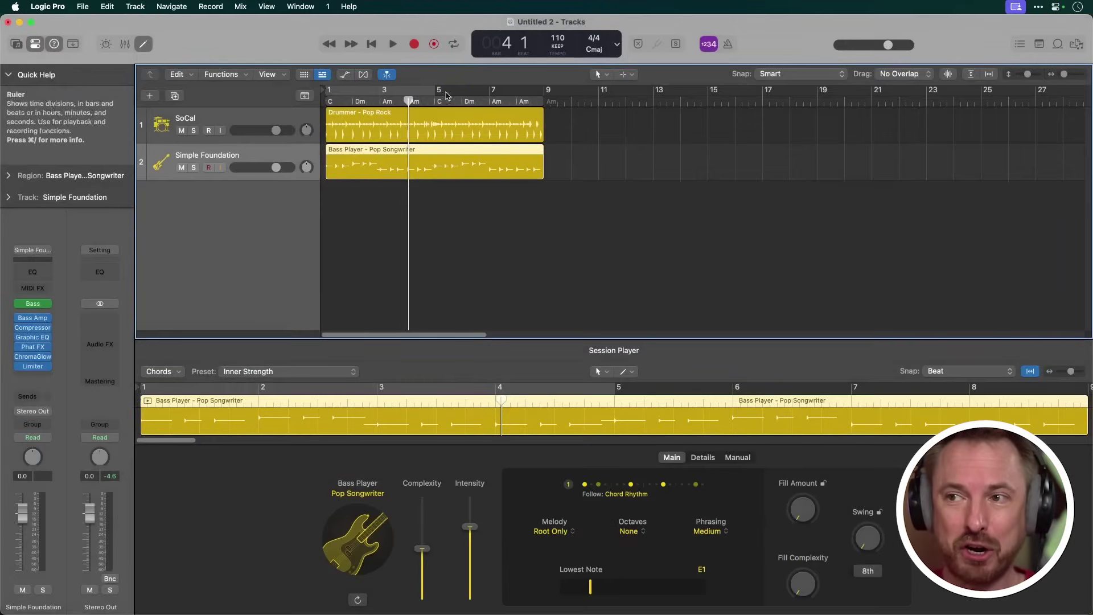
# Step: Play the drums and bass together from bar 1, then return to bar 1
pyautogui.click(323, 99)
pyautogui.press('space')
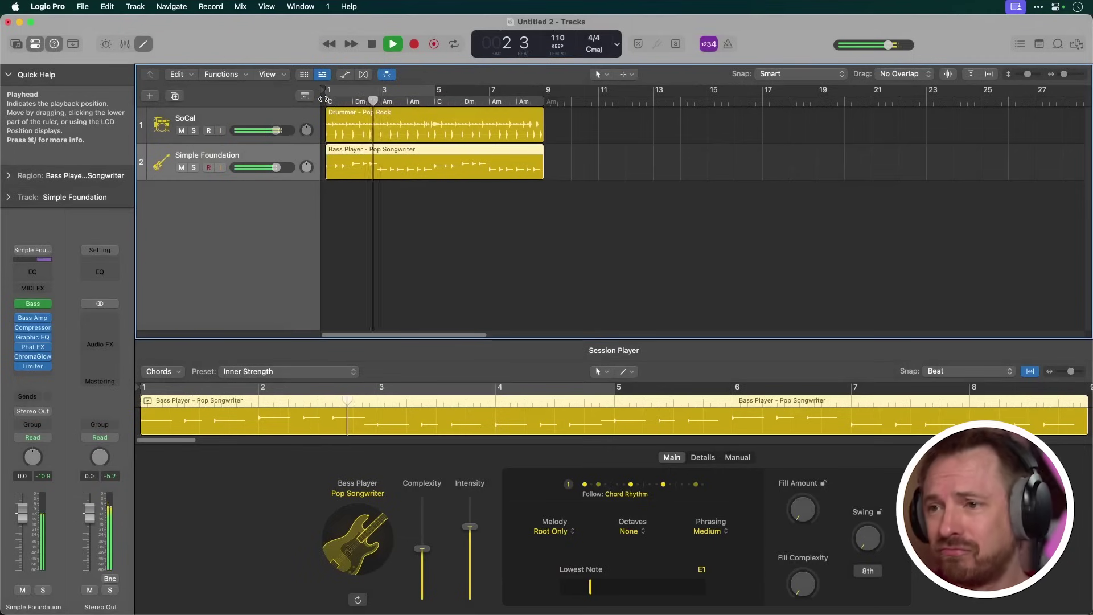
pyautogui.press('space')
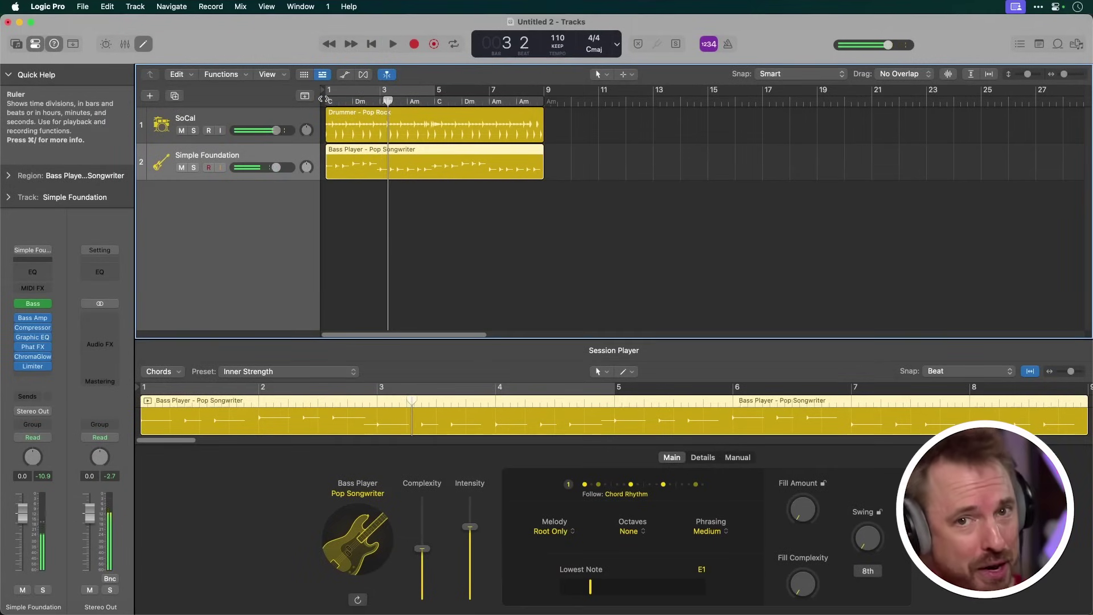
pyautogui.click(324, 100)
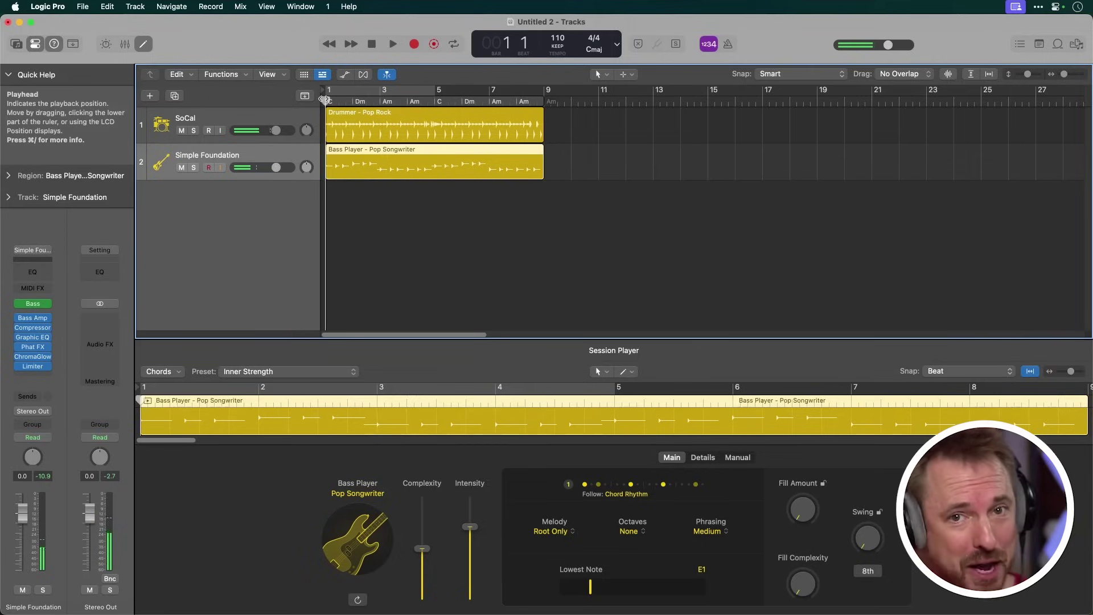
# Step: Add a Studio Grand Session Player keyboard track in Freely style and play all three parts
pyautogui.click(150, 96)
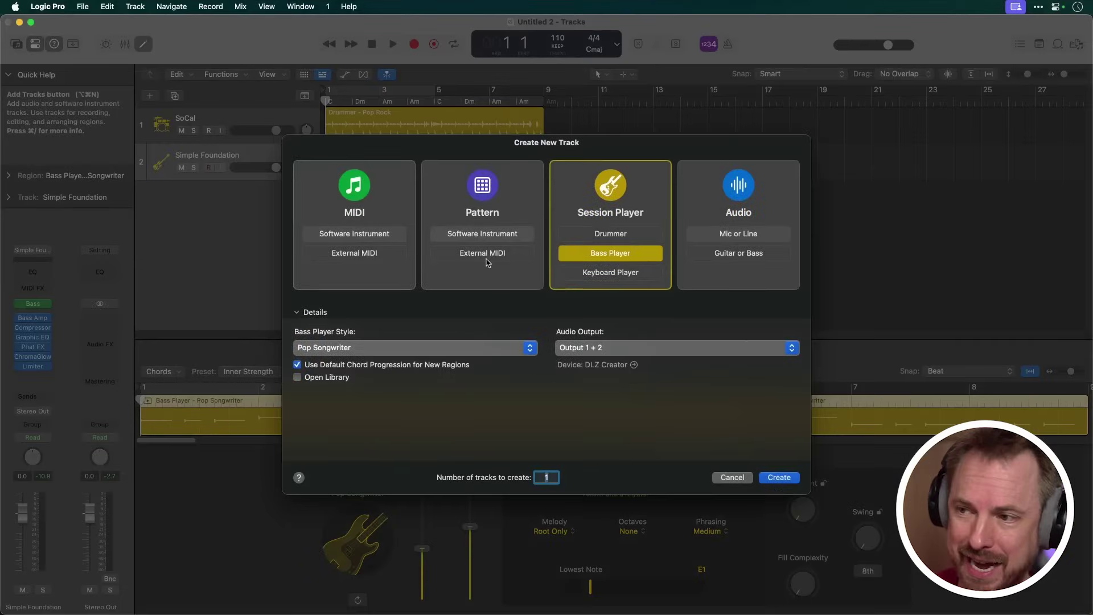
pyautogui.click(576, 274)
pyautogui.click(779, 477)
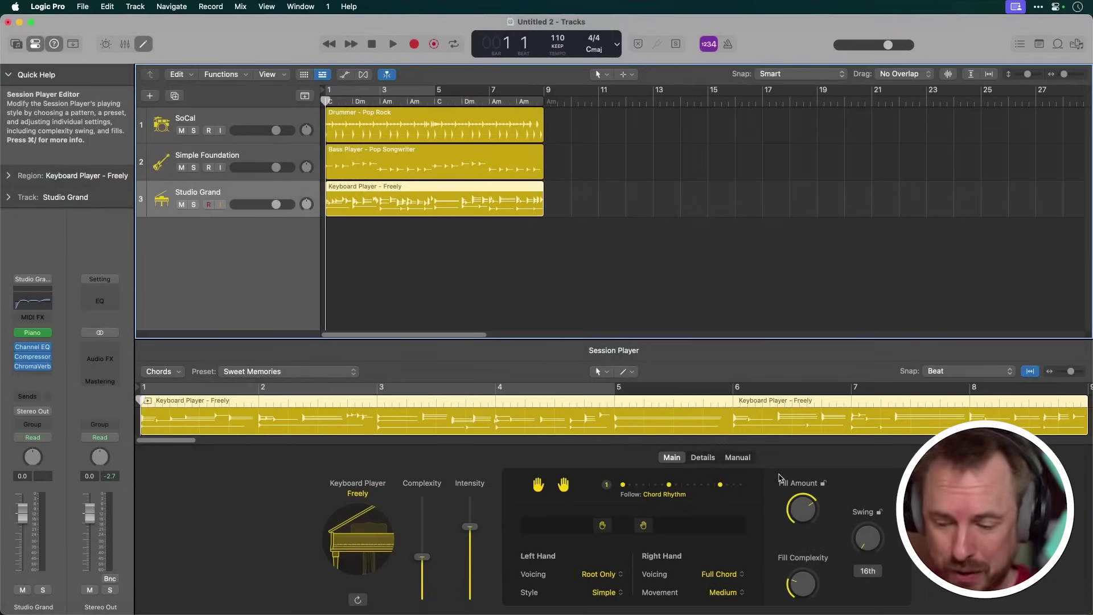
pyautogui.press('space')
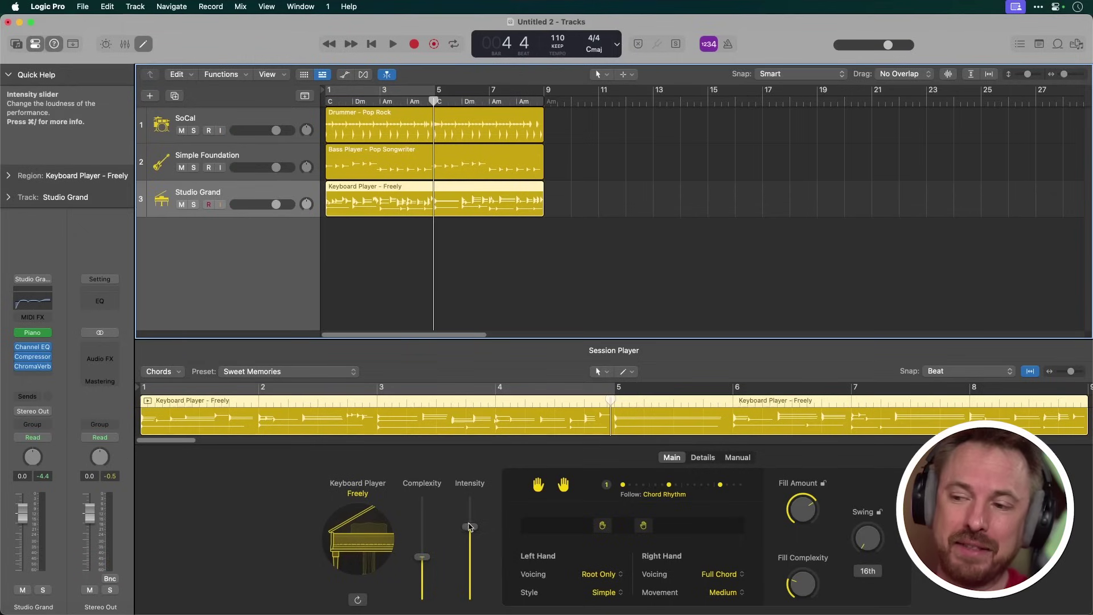
# Step: Play from bar 1 while lowering the keyboard player's intensity
pyautogui.click(327, 102)
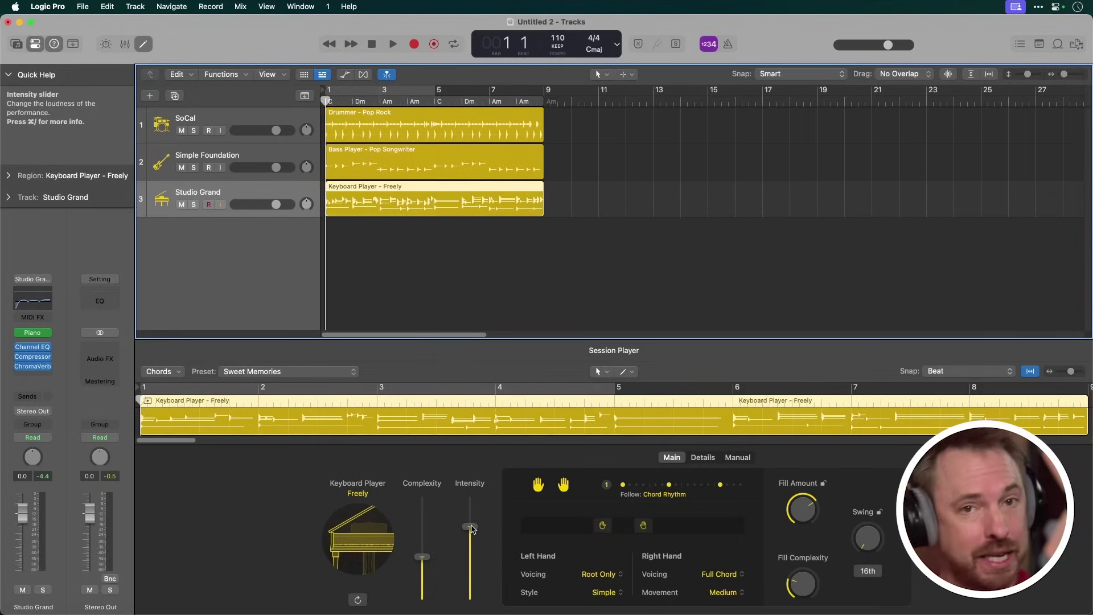
pyautogui.press('space')
pyautogui.moveTo(471, 528); pyautogui.dragTo(471, 574)
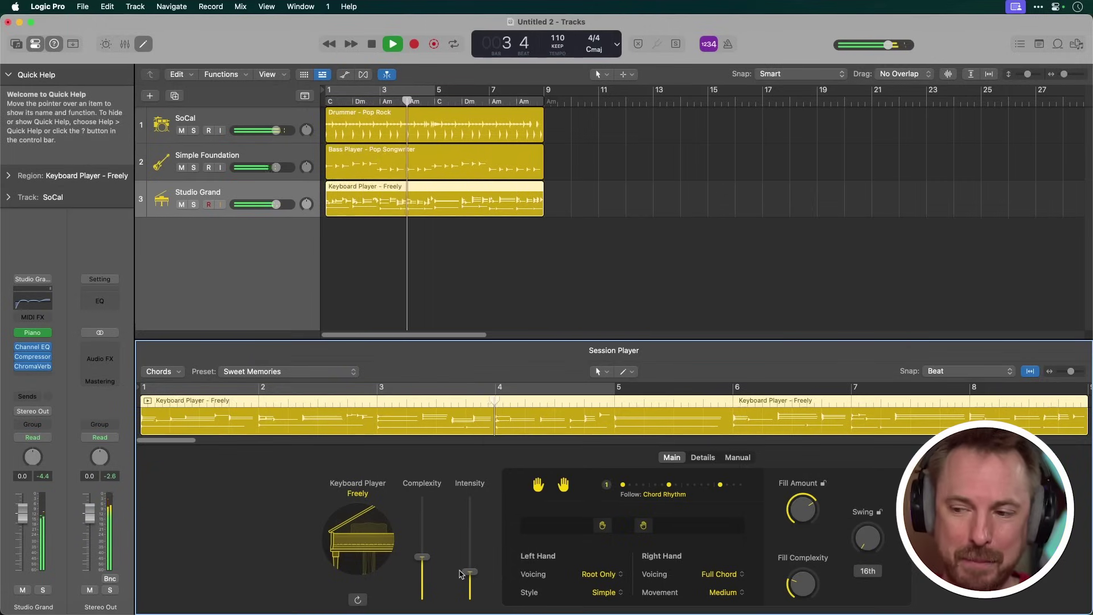
pyautogui.press('space')
# Step: Push keyboard complexity to maximum with slightly more intensity, then audition from the start
pyautogui.moveTo(473, 550); pyautogui.dragTo(433, 457)
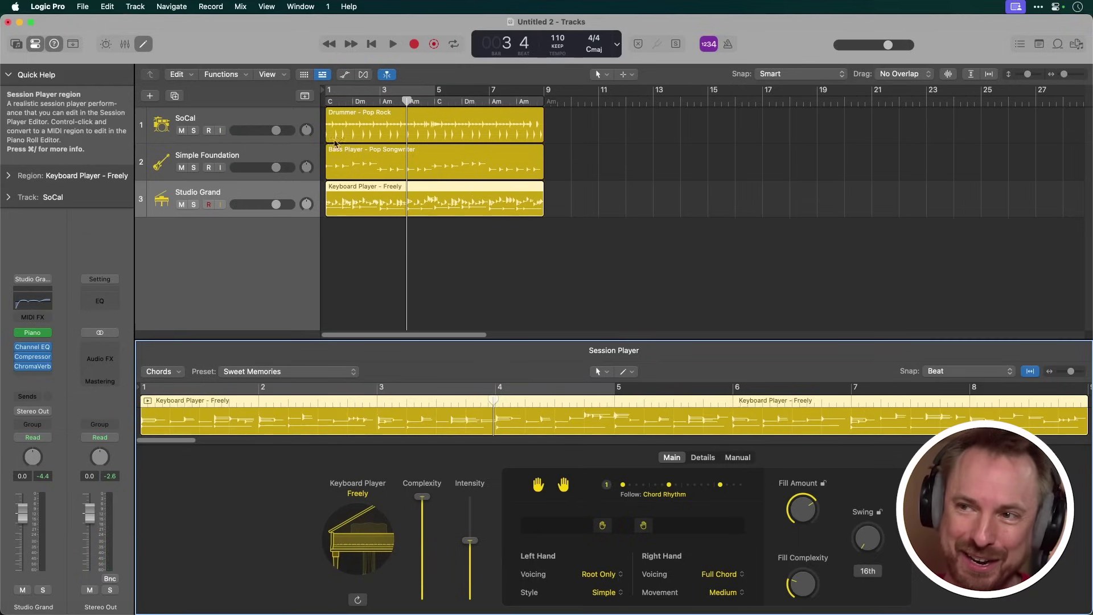
pyautogui.press('Return')
pyautogui.click(560, 278)
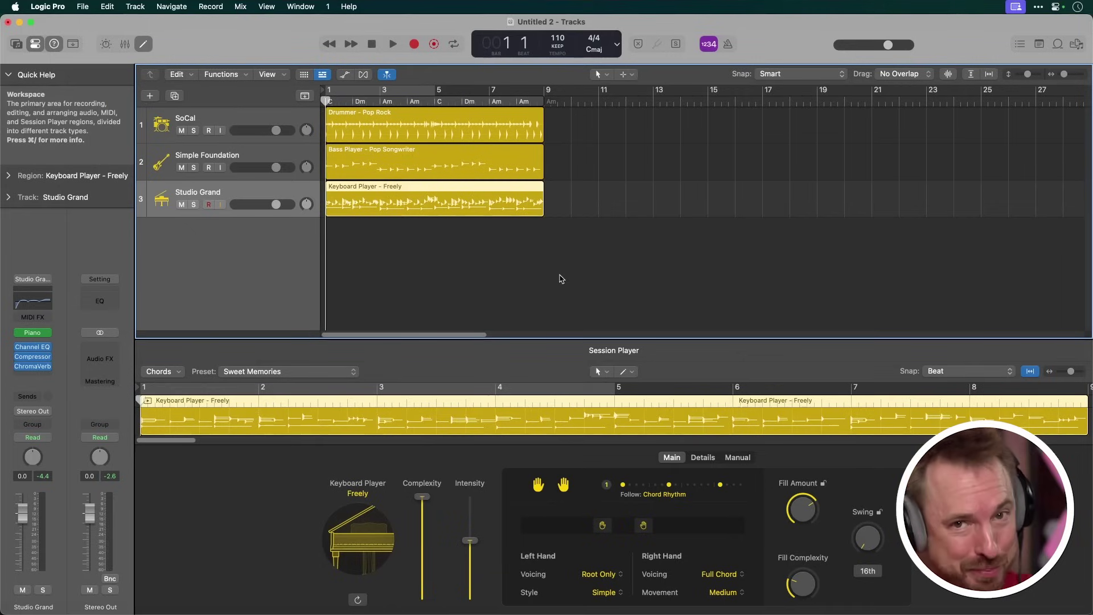
pyautogui.press('space')
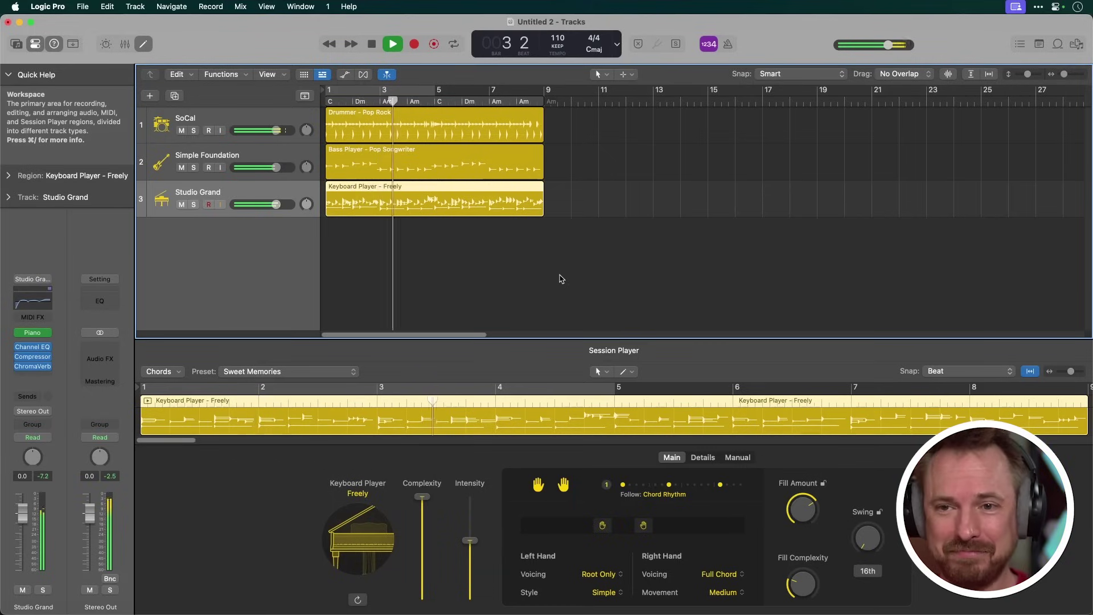
pyautogui.press('space')
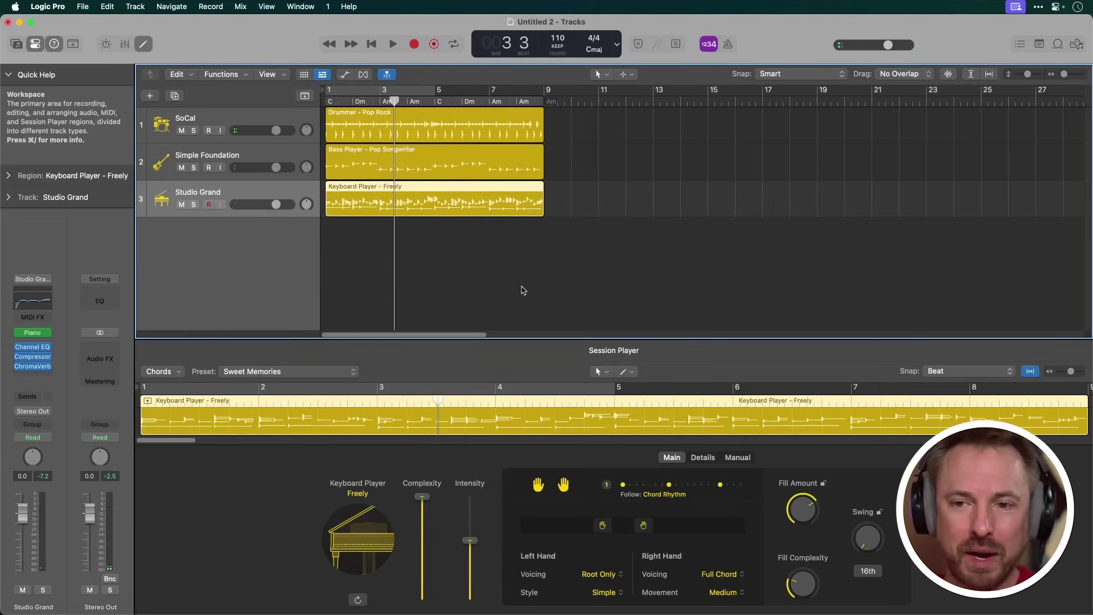
# Step: Replace the Studio Grand piano with the ES2 synth in stereo
pyautogui.click(47, 333)
pyautogui.moveTo(48, 334)
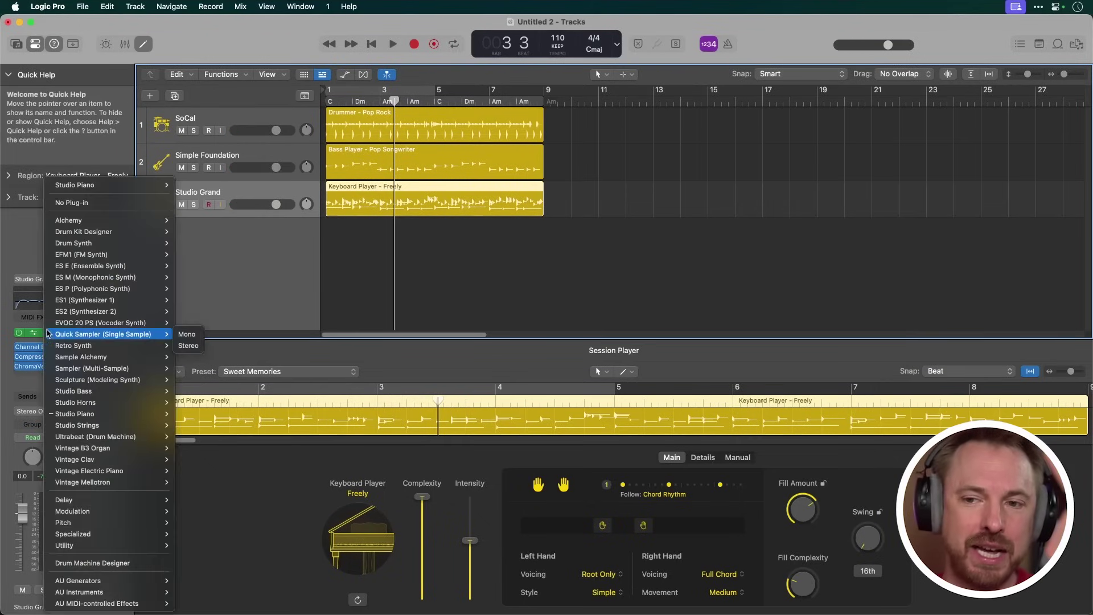
pyautogui.moveTo(96, 414)
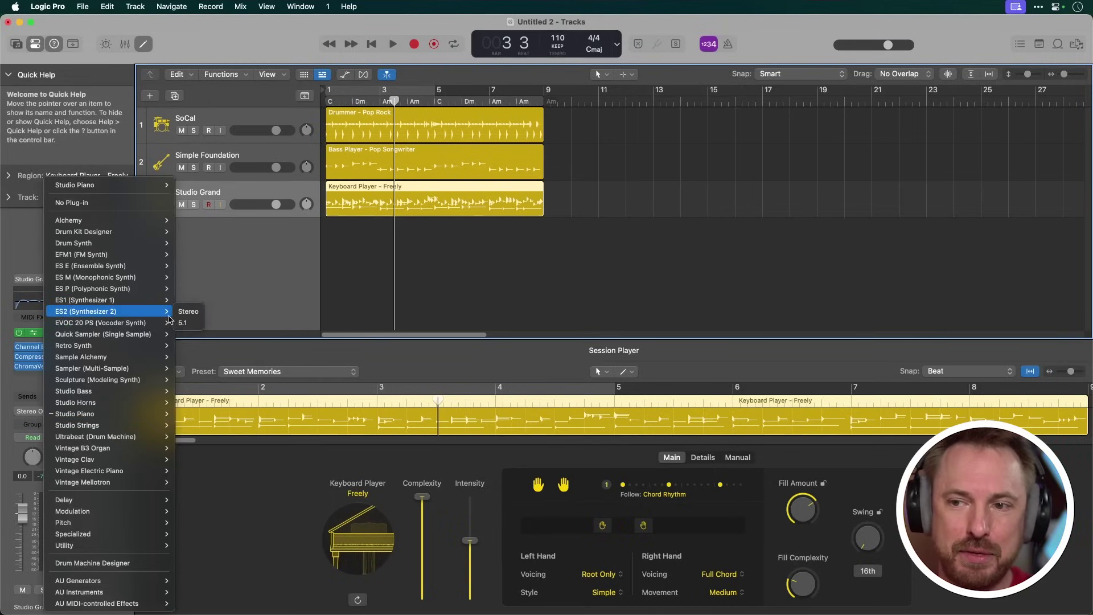
pyautogui.click(186, 312)
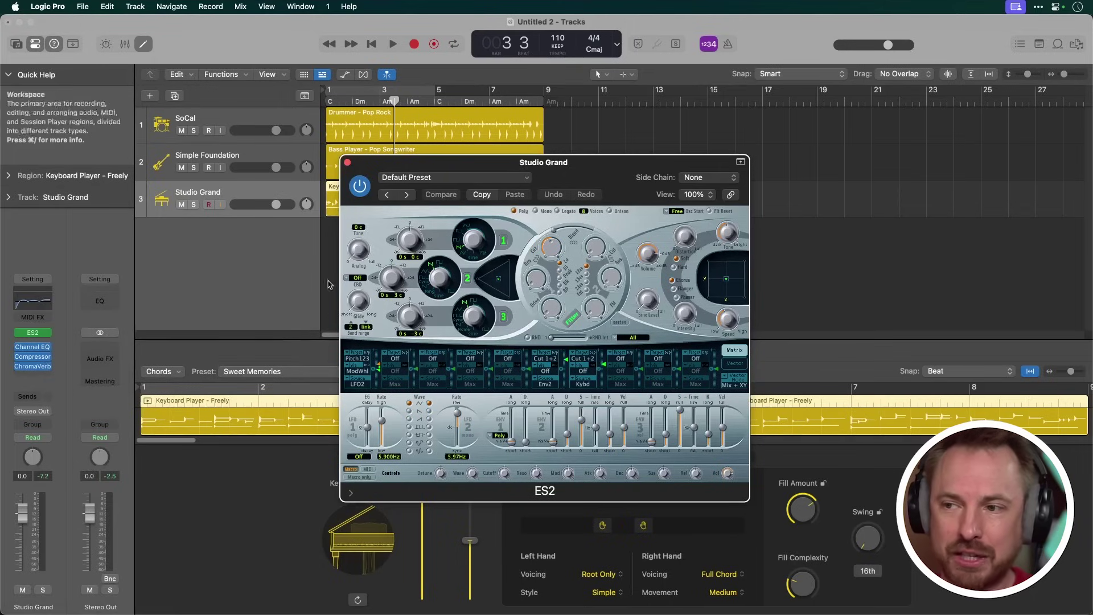
# Step: Loop bars 1–5 in playback and lower the keyboard player's complexity
pyautogui.click(328, 94)
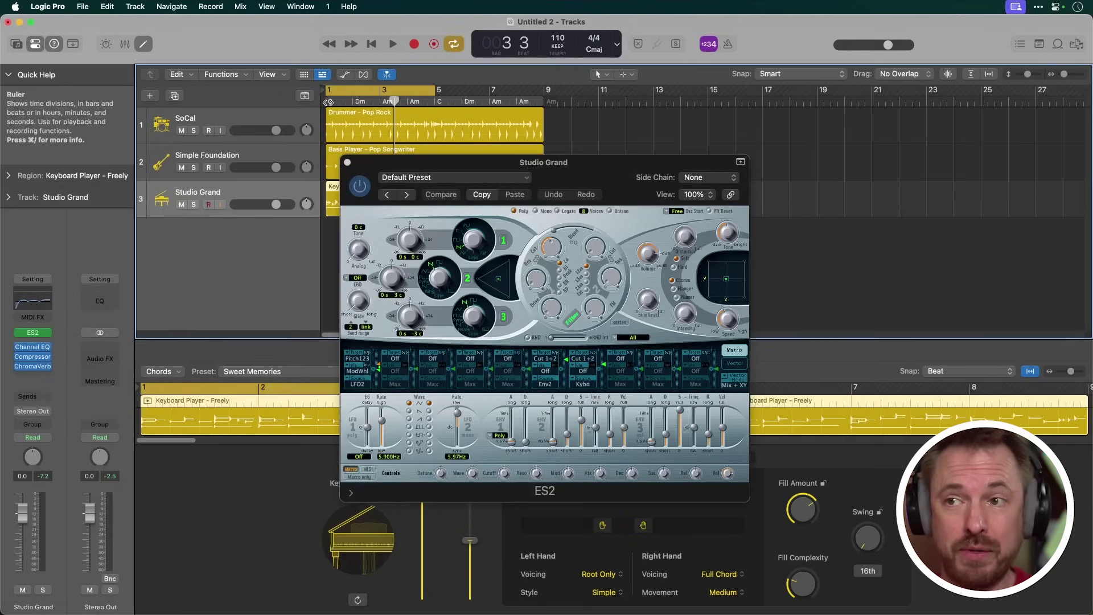
pyautogui.press('space')
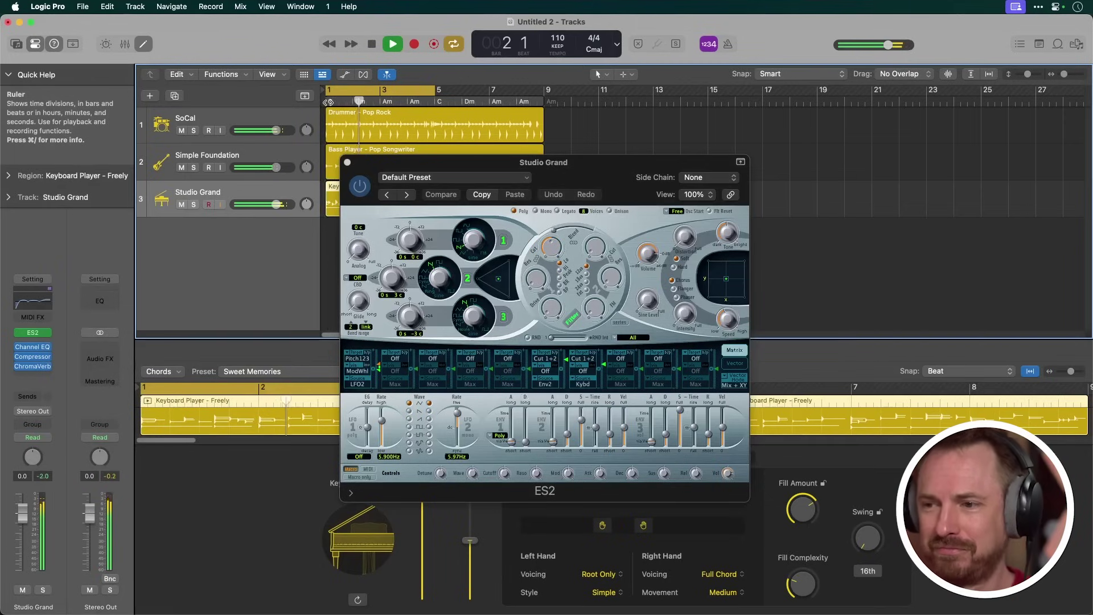
pyautogui.click(346, 162)
pyautogui.moveTo(422, 496); pyautogui.dragTo(420, 522)
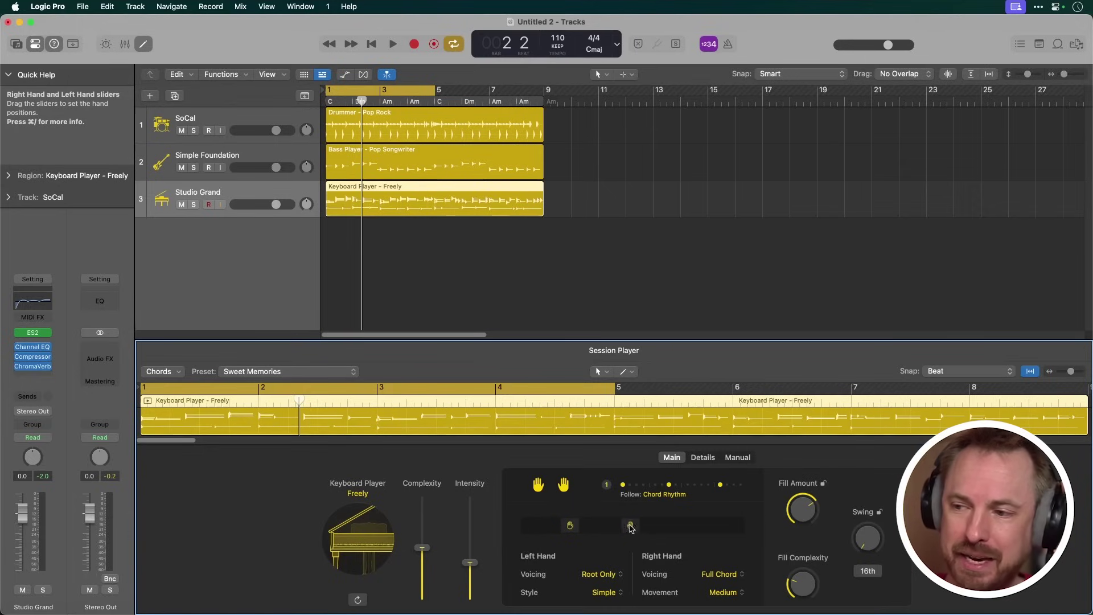
# Step: Replay the arrangement from bar 1 to hear the reworked keyboards
pyautogui.click(326, 101)
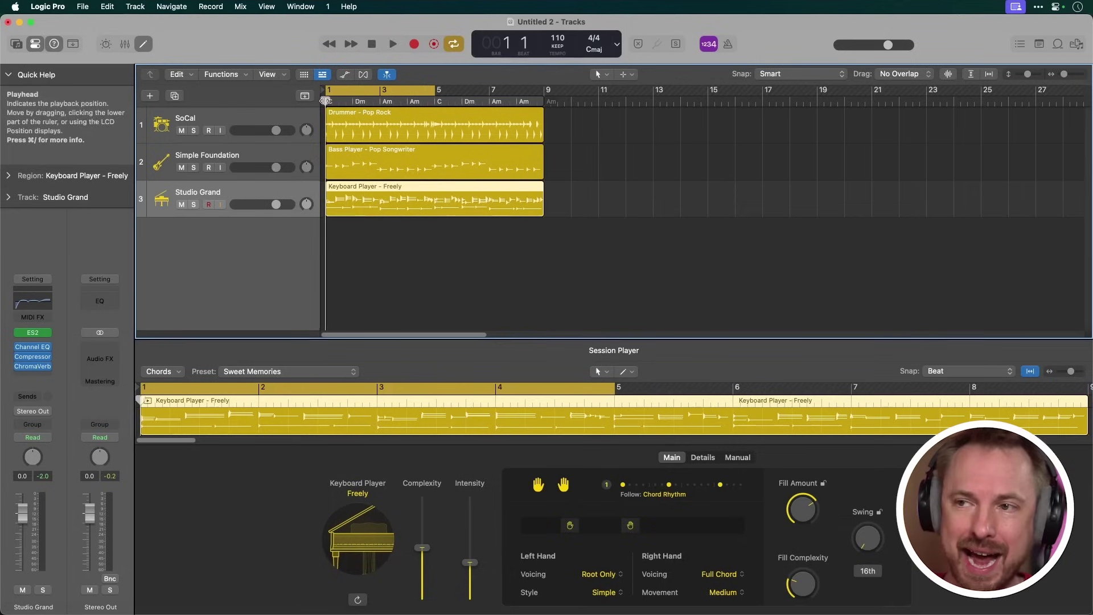
pyautogui.press('space')
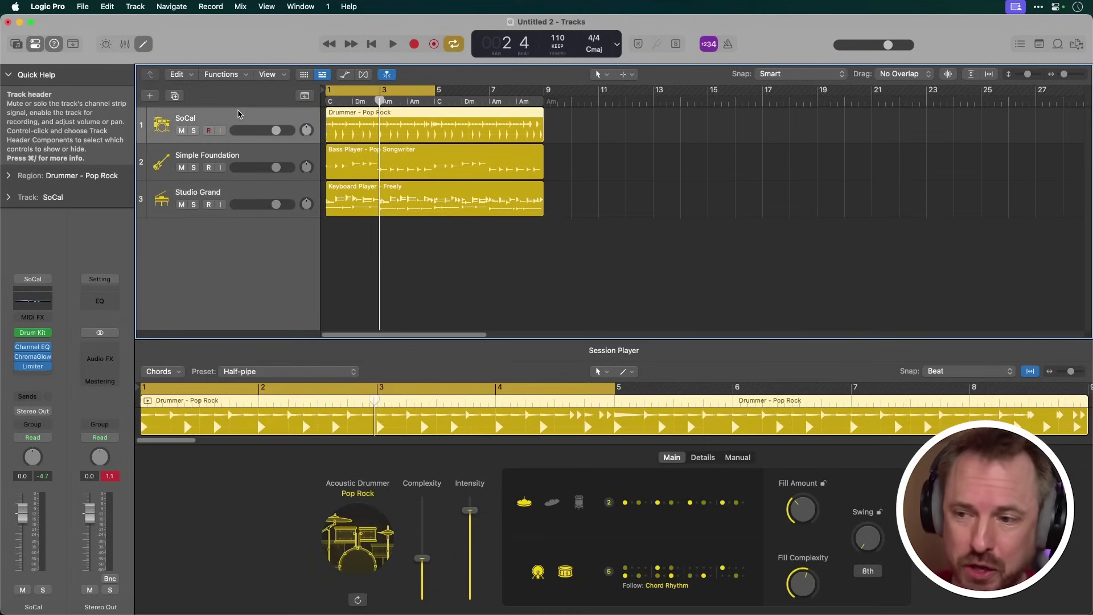
# Step: Switch the drummer to an Electronic Drummer in the Big Room EDM style
pyautogui.click(358, 494)
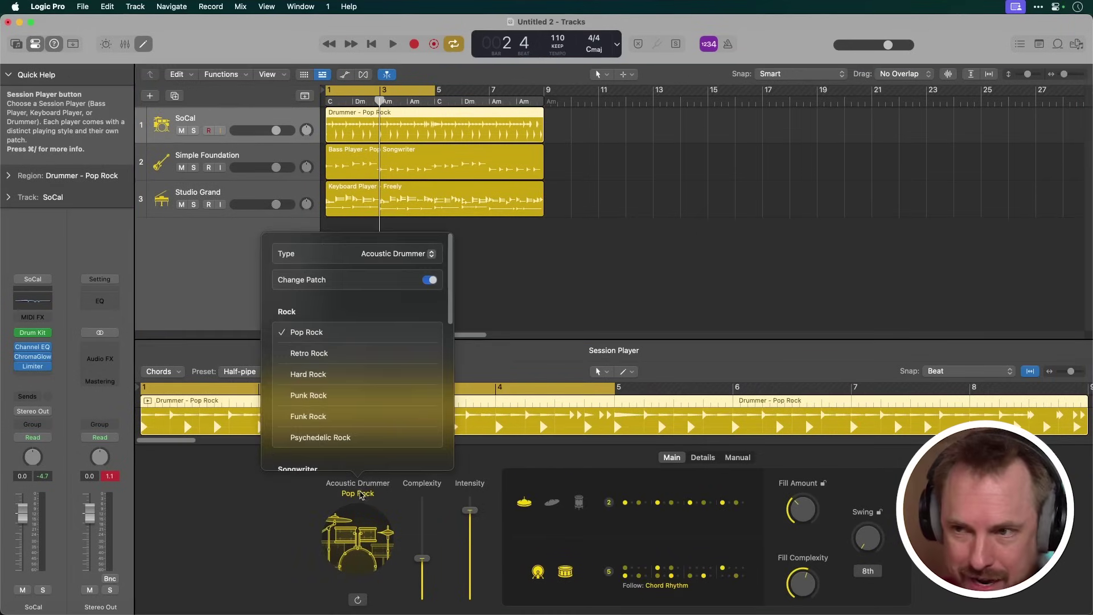
pyautogui.click(400, 256)
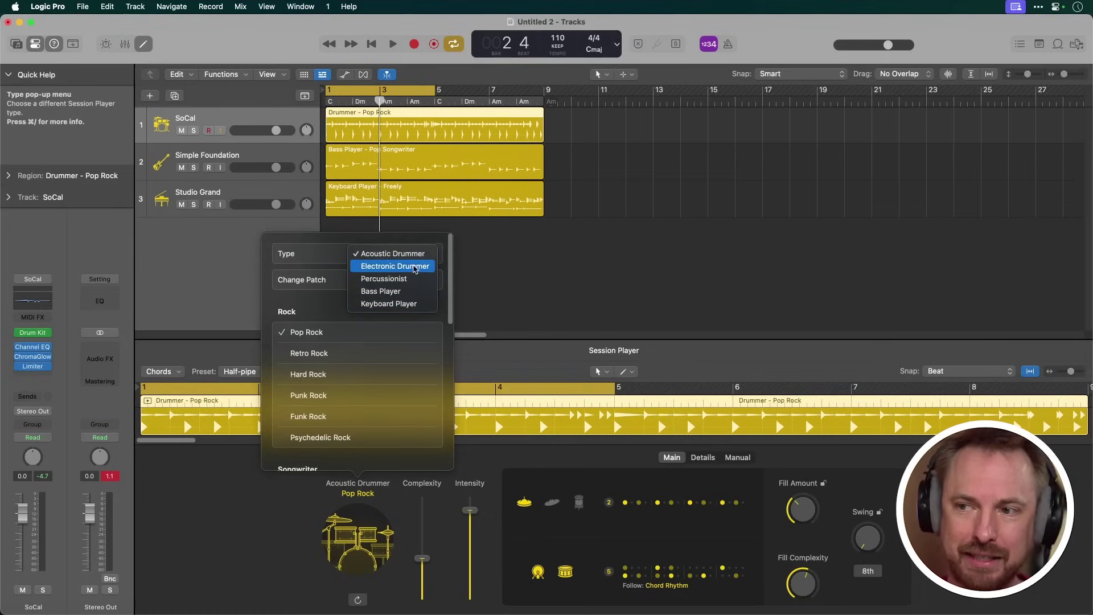
pyautogui.click(415, 269)
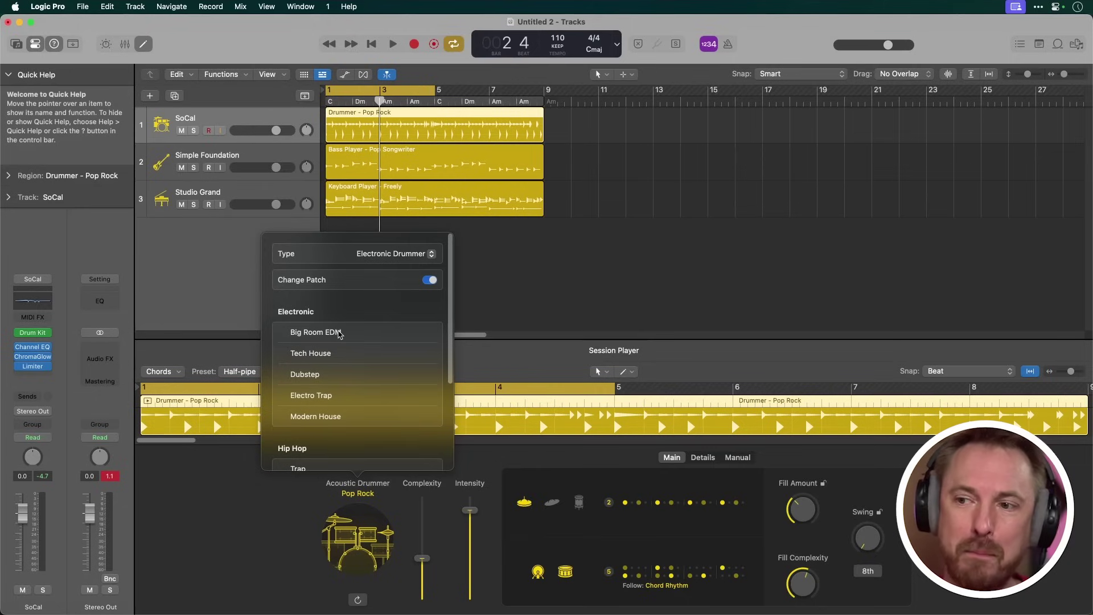
pyautogui.click(316, 332)
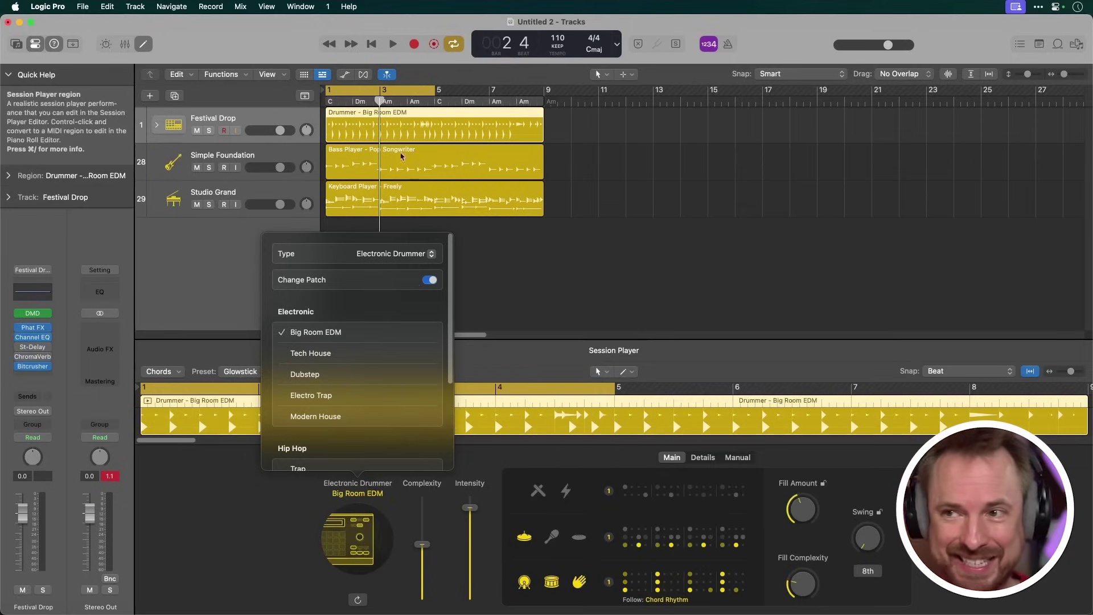
# Step: Play the new electronic drums from bar 1, then stop
pyautogui.click(328, 101)
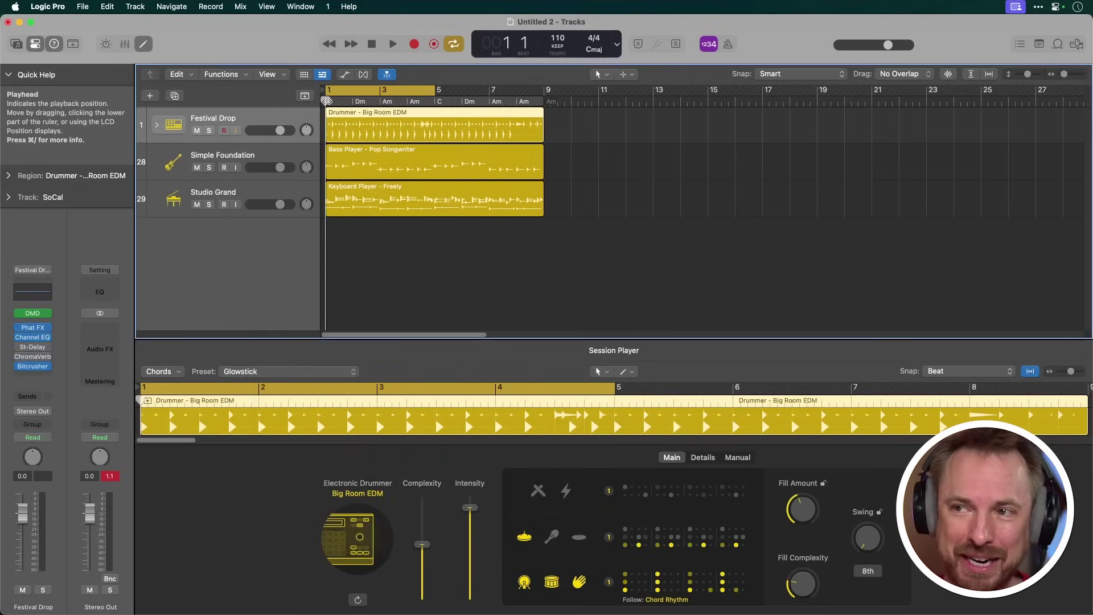
pyautogui.press('space')
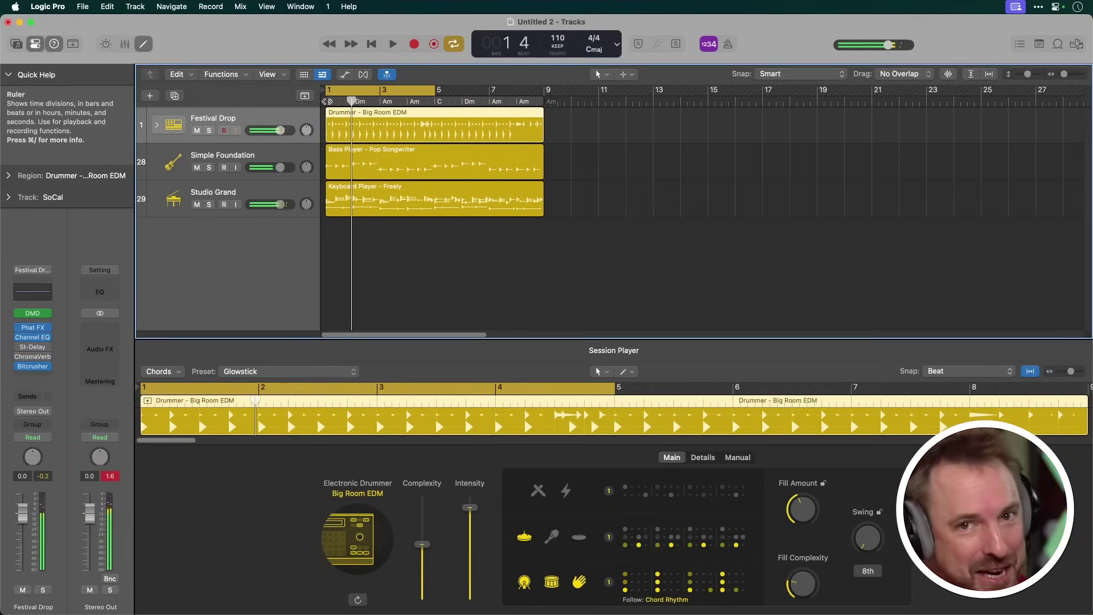
pyautogui.press('space')
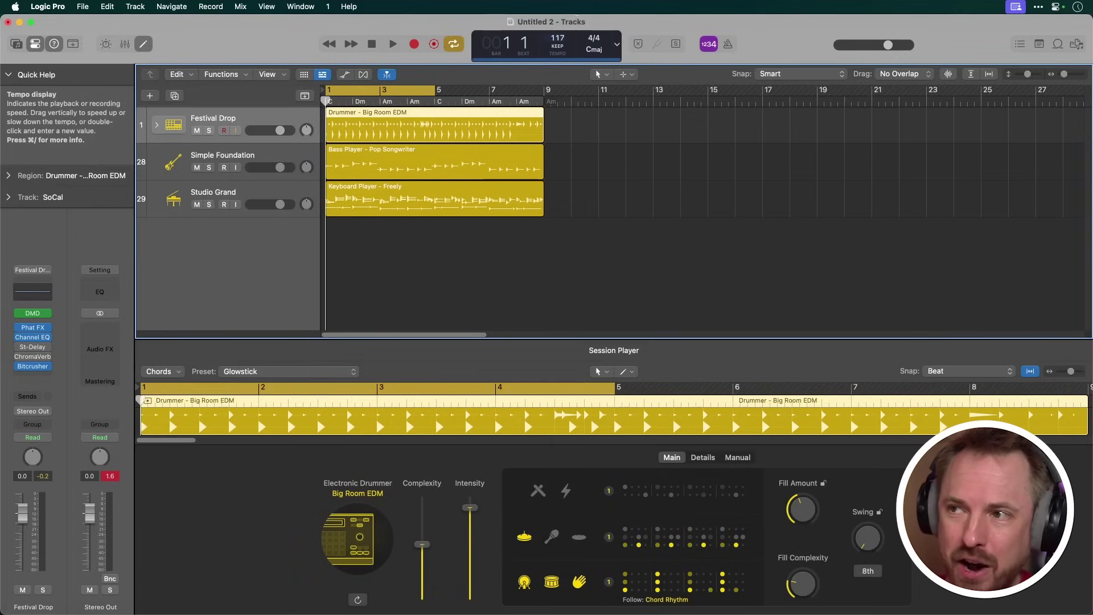
# Step: Raise the project tempo to 120 and play the looped section at that speed
pyautogui.moveTo(558, 43); pyautogui.dragTo(557, 40)
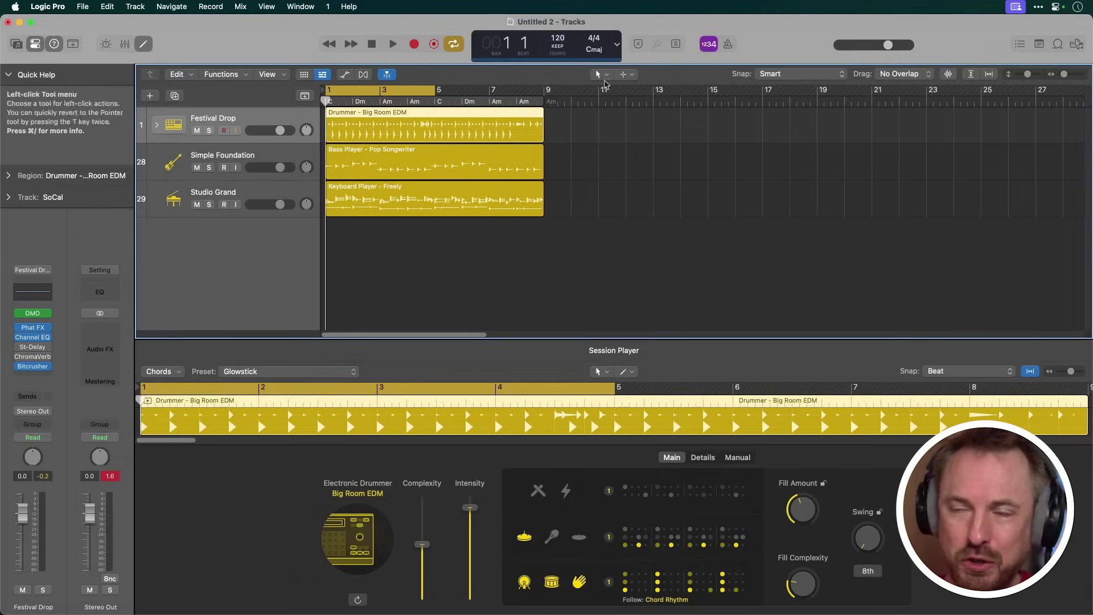
pyautogui.press('space')
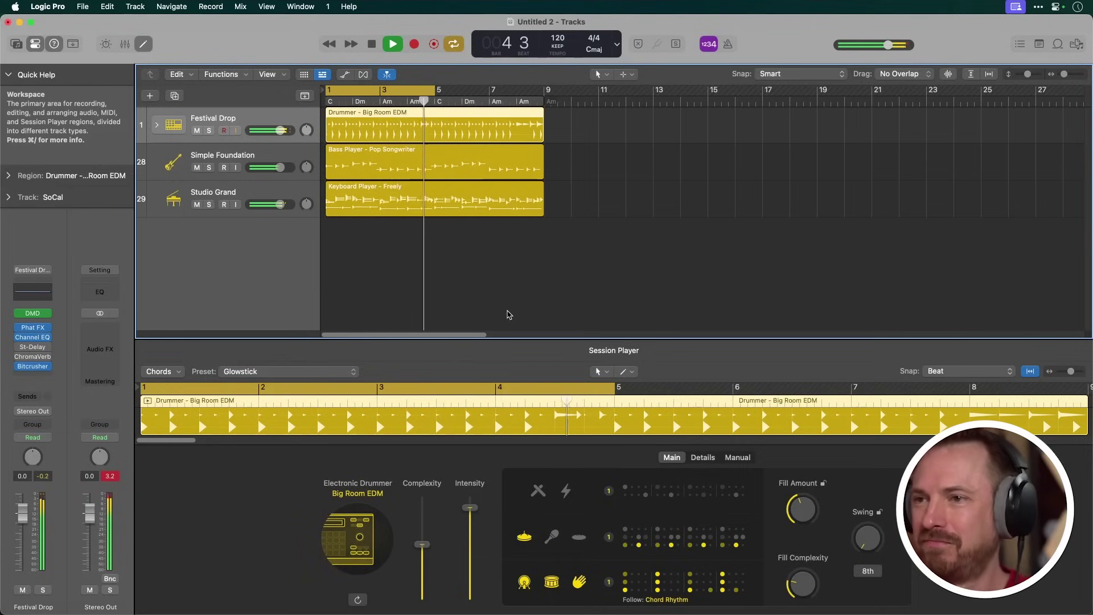
pyautogui.press('space')
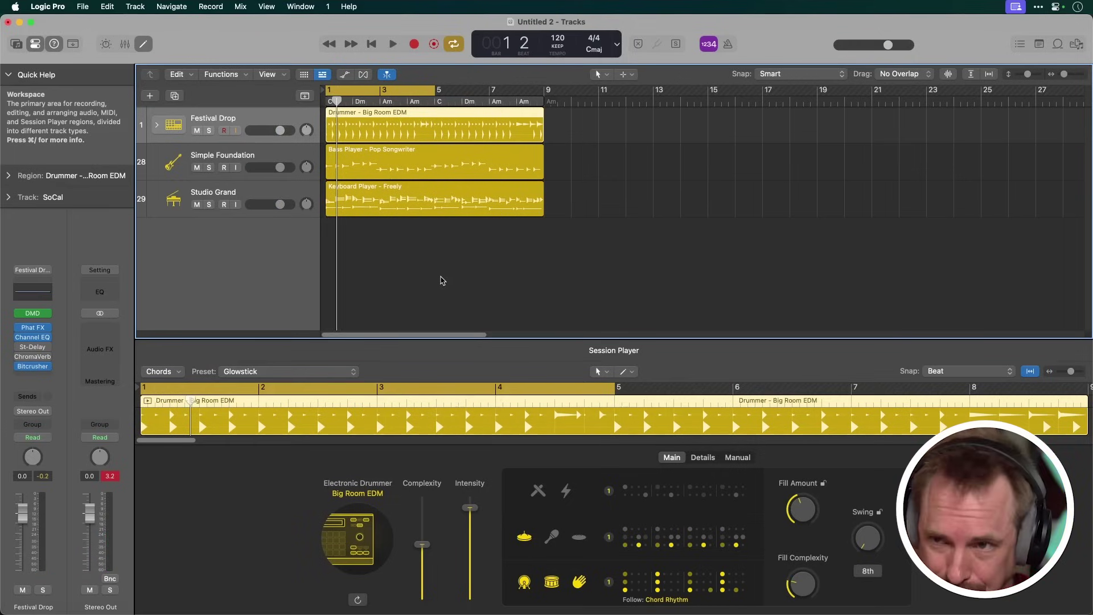
# Step: Set Studio Grand's left hand to Root & Octave voicing and Sustain Only style
pyautogui.click(248, 191)
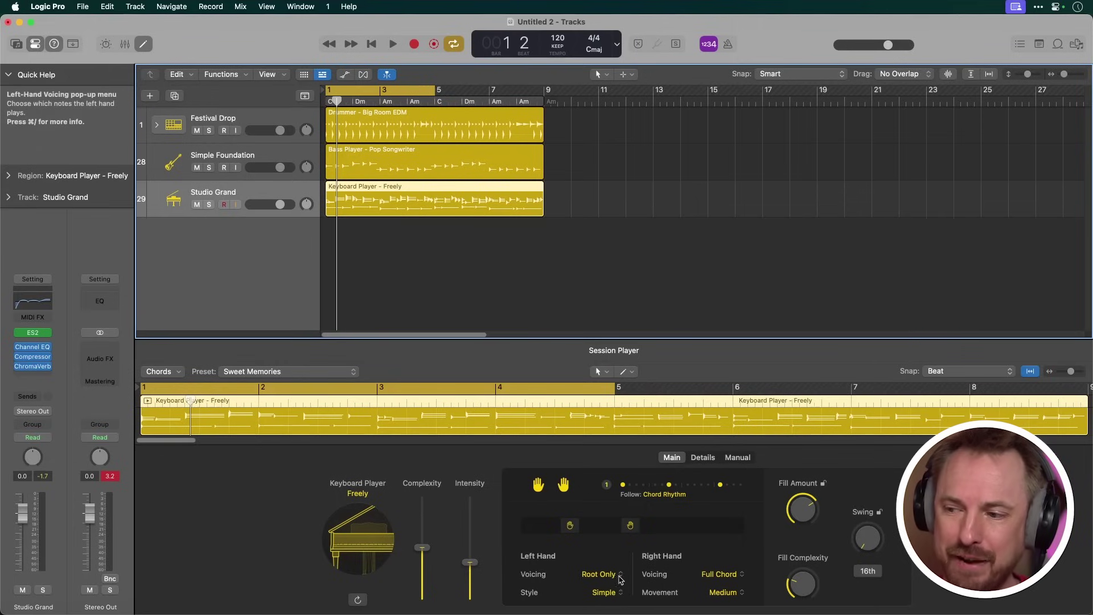
pyautogui.click(597, 575)
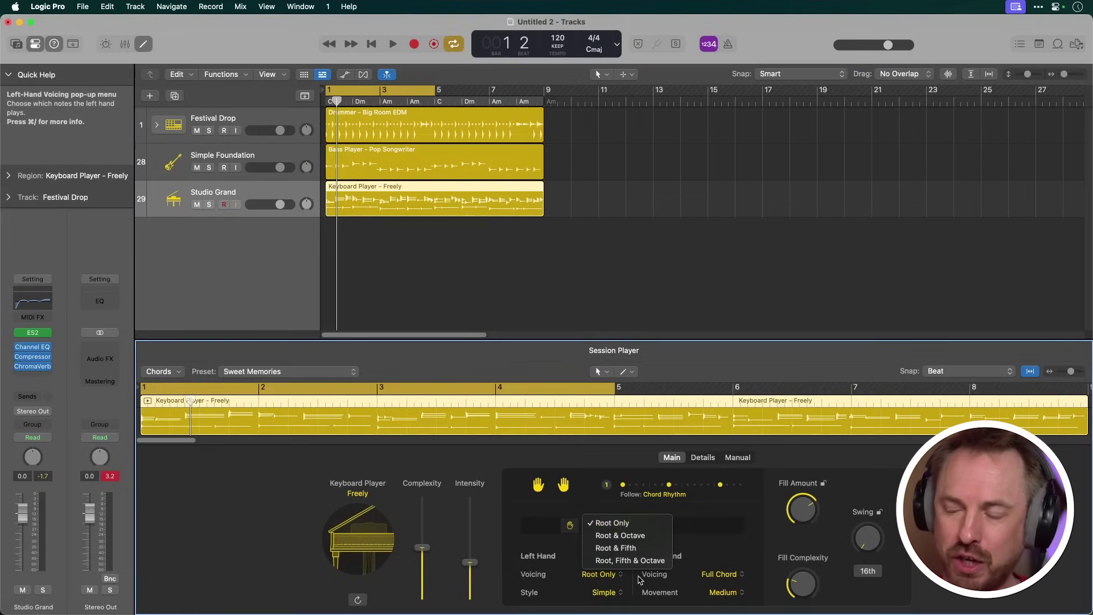
pyautogui.click(632, 536)
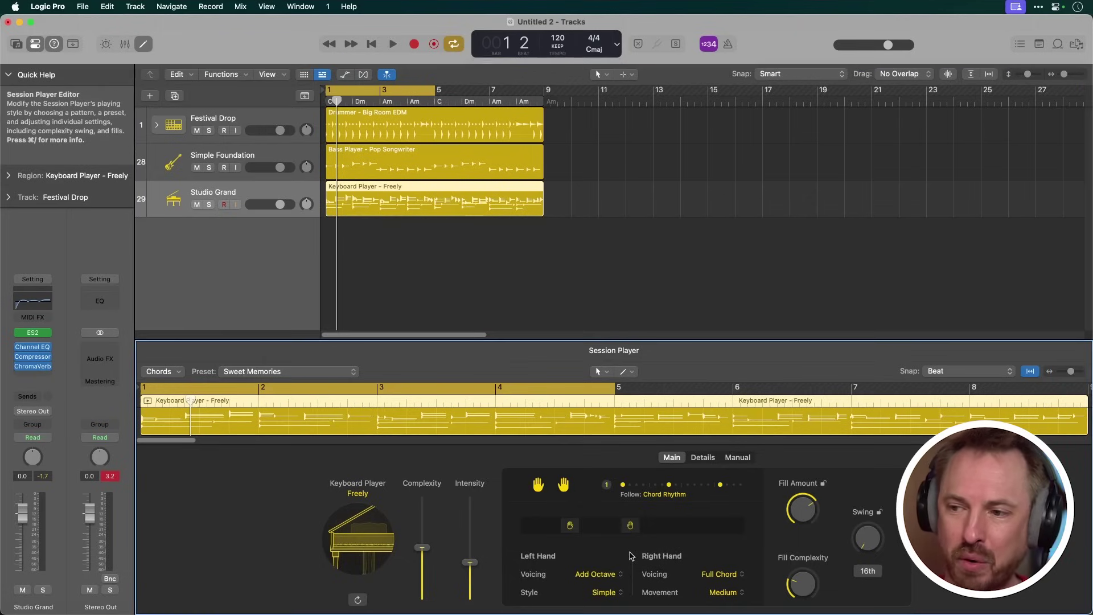
pyautogui.click(618, 594)
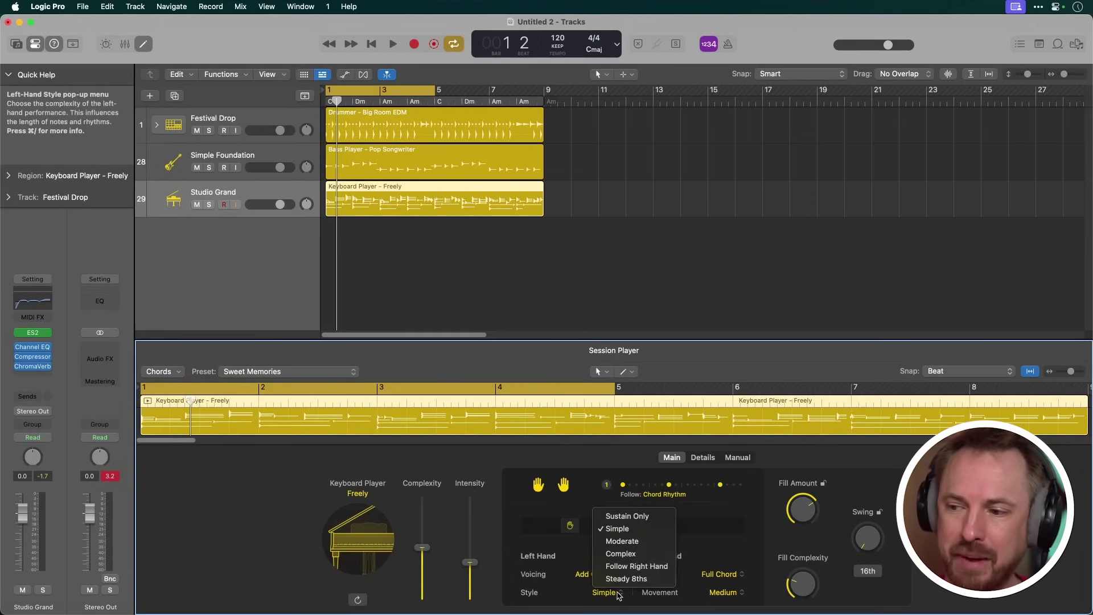
pyautogui.click(635, 516)
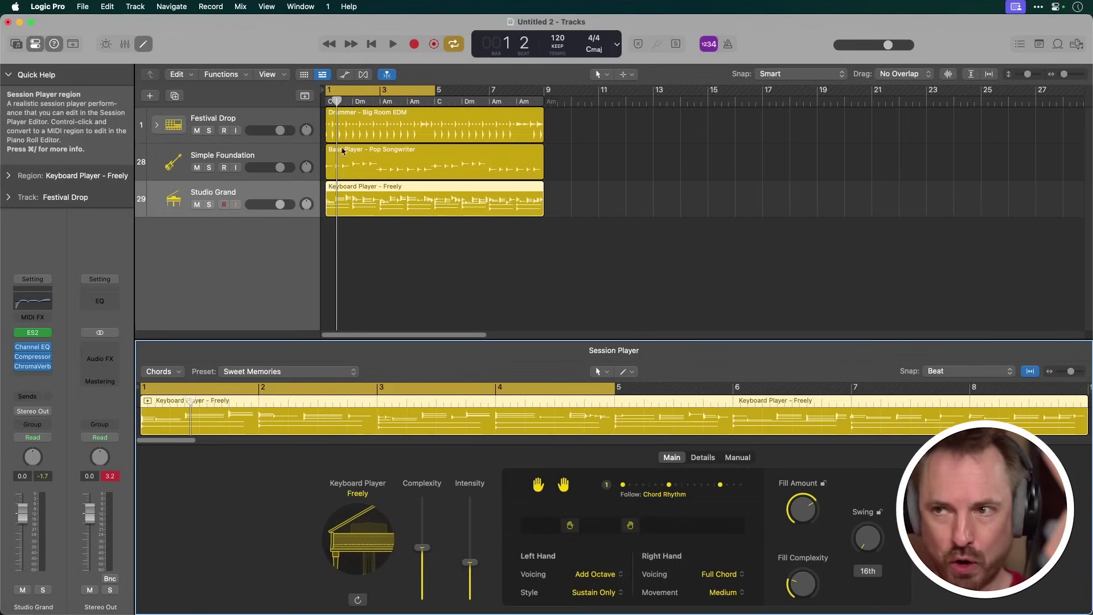
# Step: Play the arrangement from bar 1 to hear the keyboard changes, then stop
pyautogui.click(327, 103)
pyautogui.press('space')
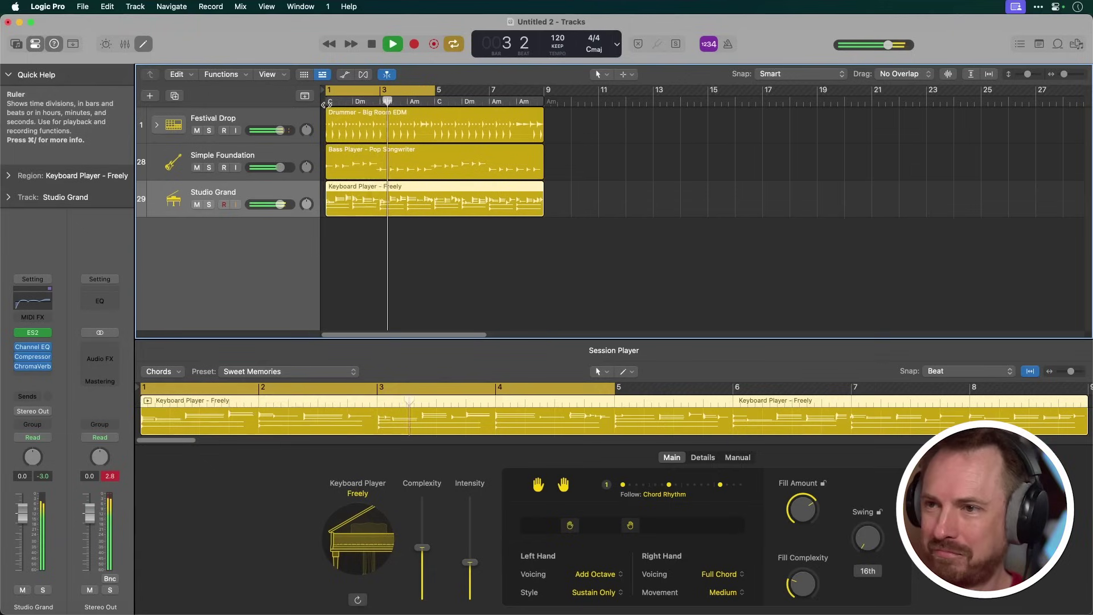
pyautogui.press('space')
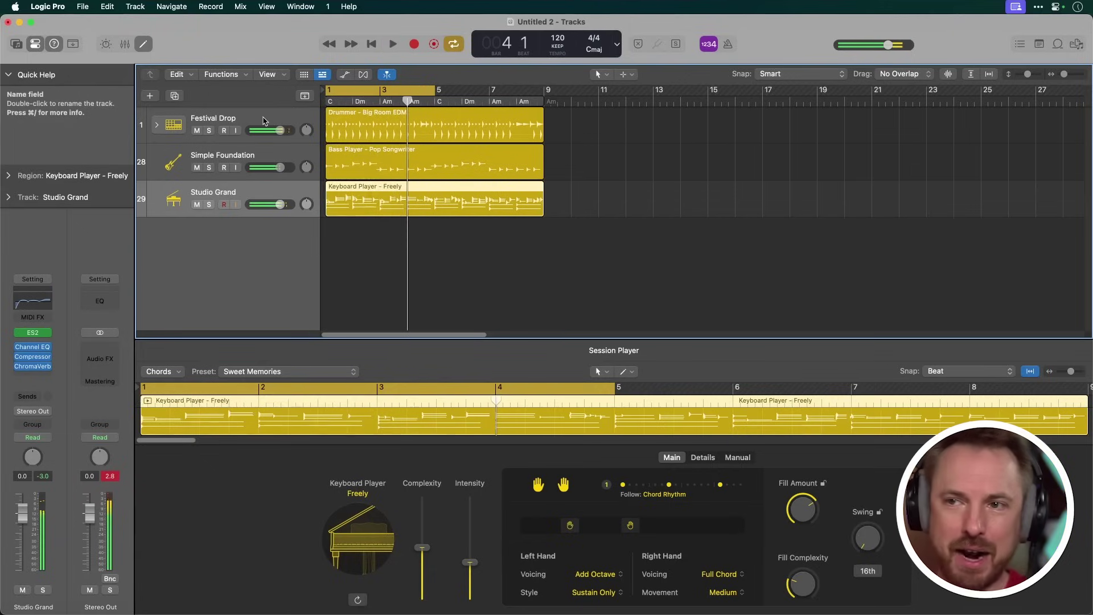
# Step: Switch the Festival Drop drummer's style to Tech House, making it the Ibiza Tech track
pyautogui.click(265, 123)
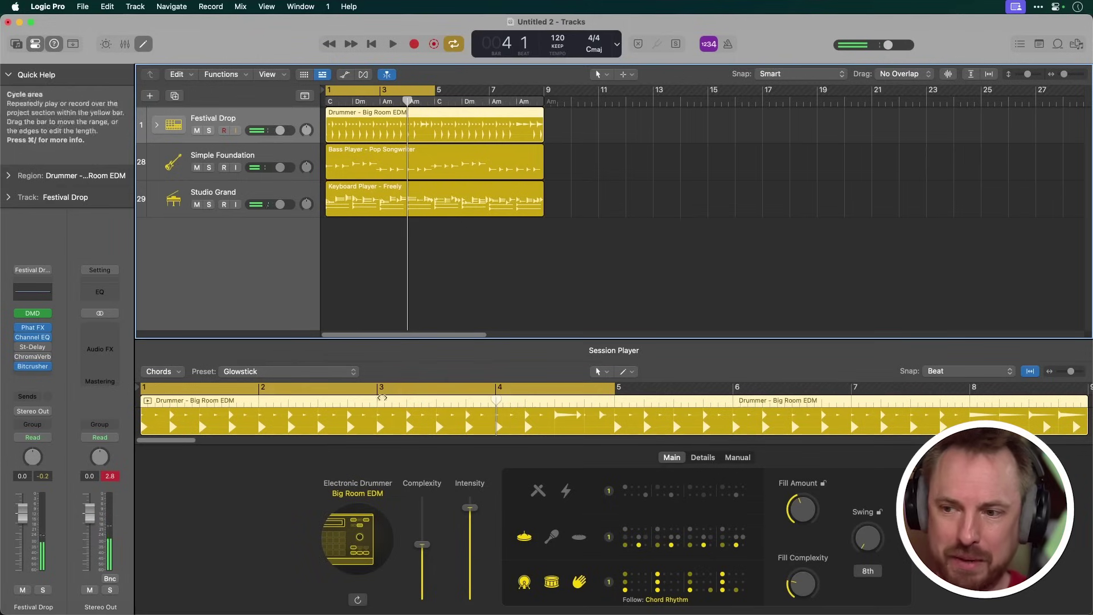
pyautogui.click(374, 499)
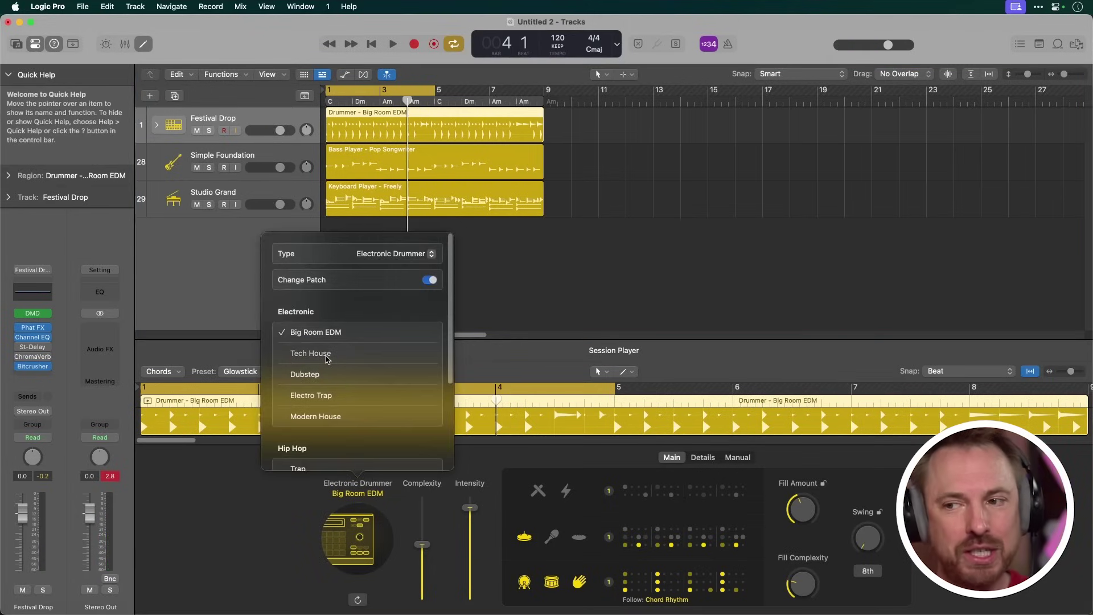
pyautogui.click(327, 354)
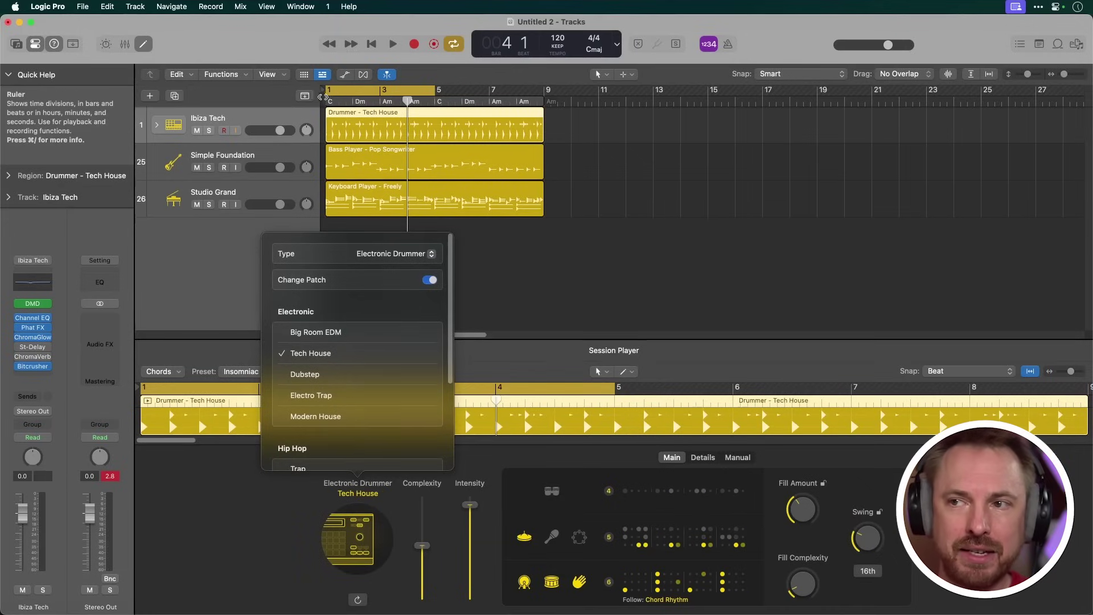
pyautogui.click(324, 97)
# Step: Lower the drummer's intensity slightly while playing it back, then return to the start
pyautogui.press('space')
pyautogui.moveTo(471, 506); pyautogui.dragTo(469, 527)
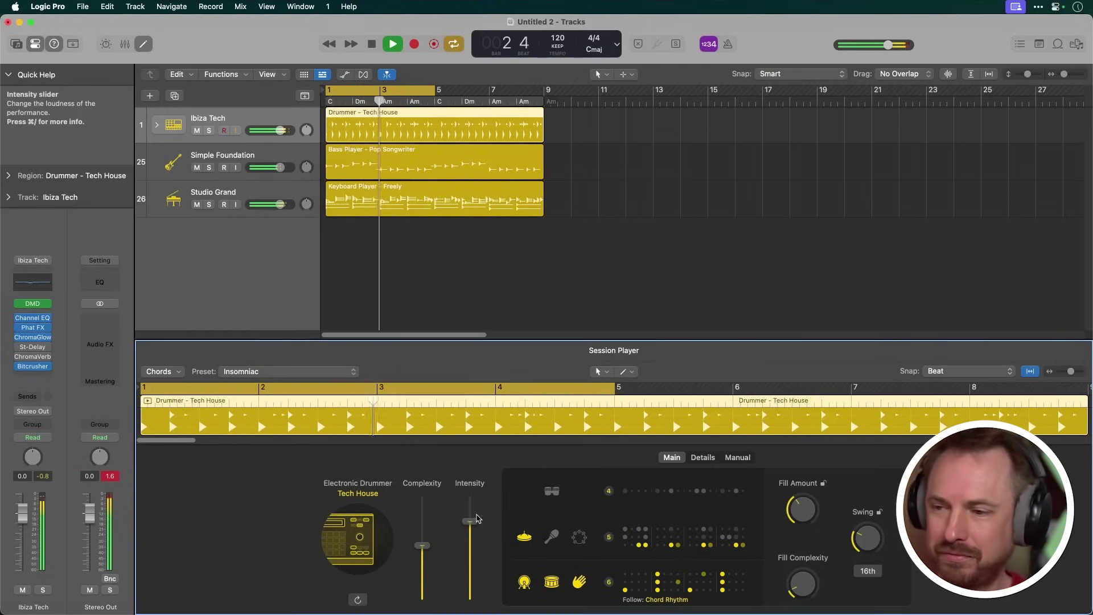
pyautogui.press('space')
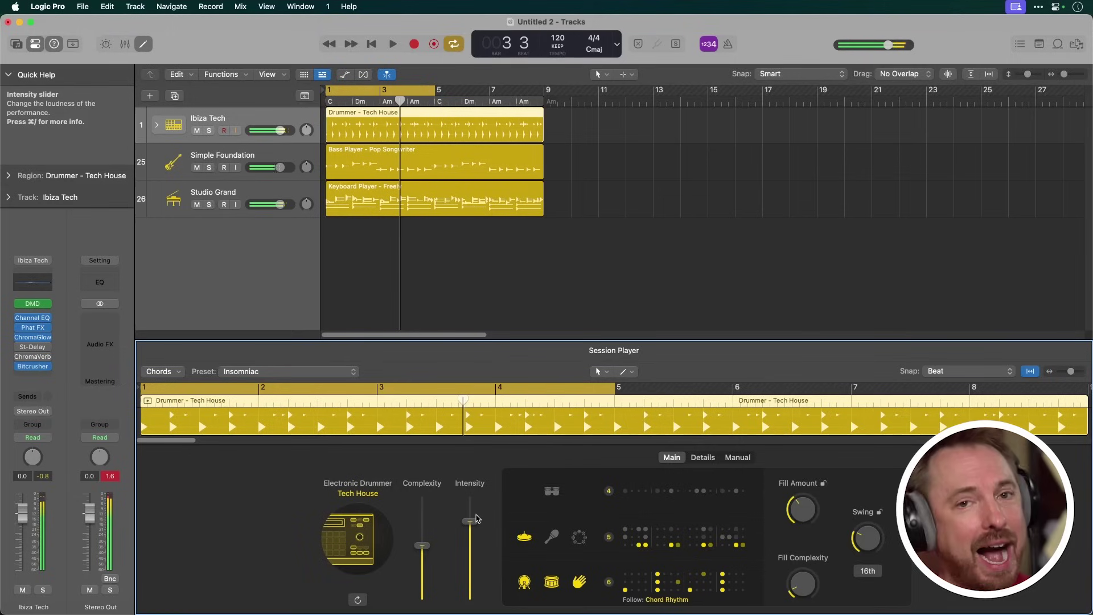
pyautogui.press('Return')
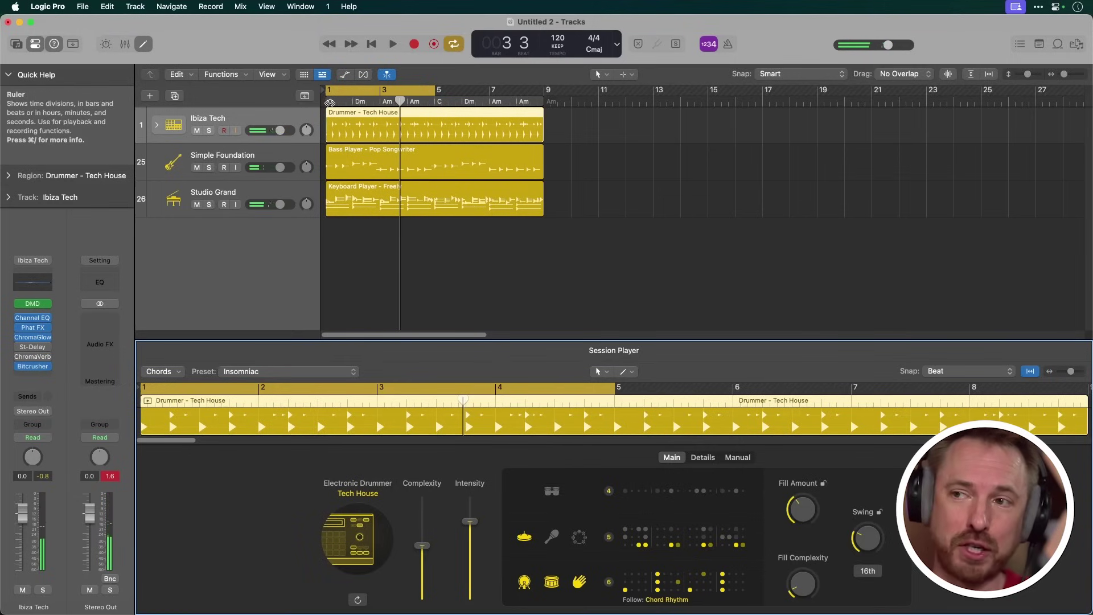
# Step: Solo and audition the Simple Foundation bass, then show the Ibiza Tech kit in Drum Machine Designer
pyautogui.click(181, 160)
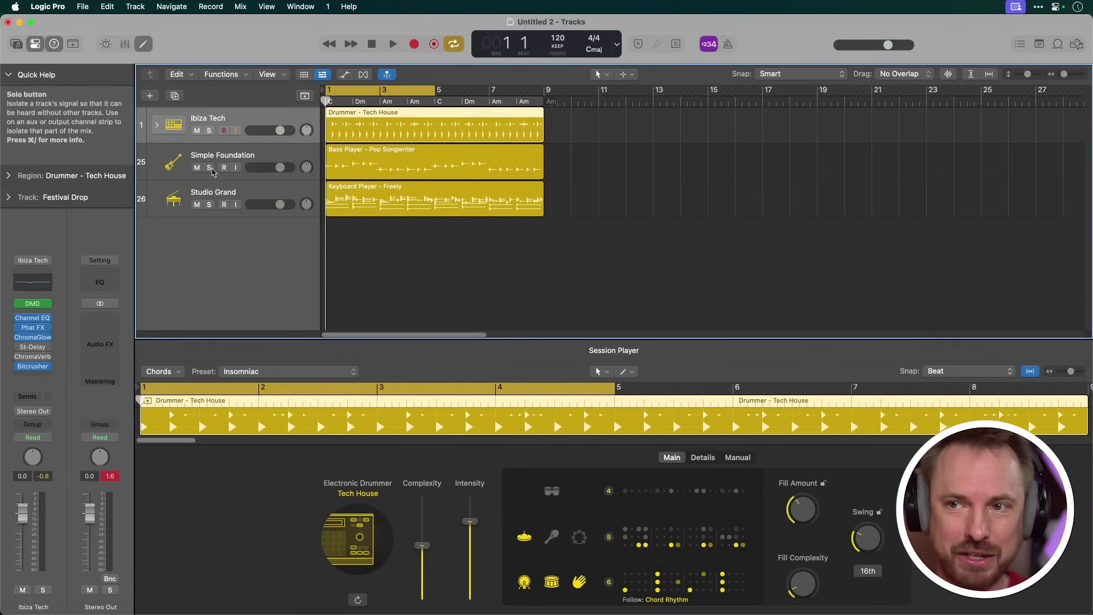
pyautogui.click(209, 167)
pyautogui.press('space')
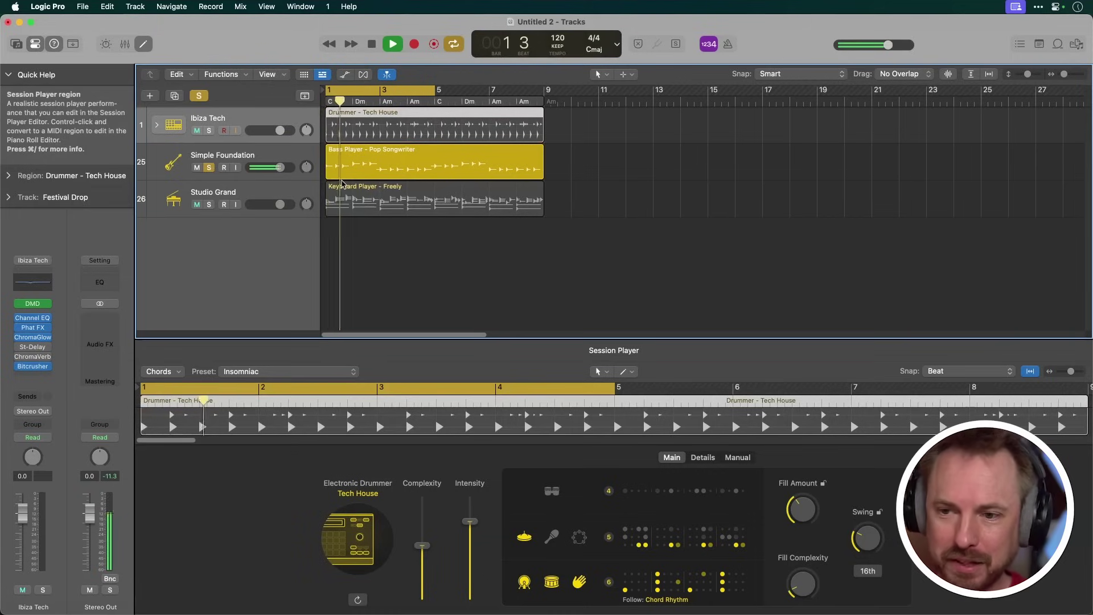
pyautogui.press('space')
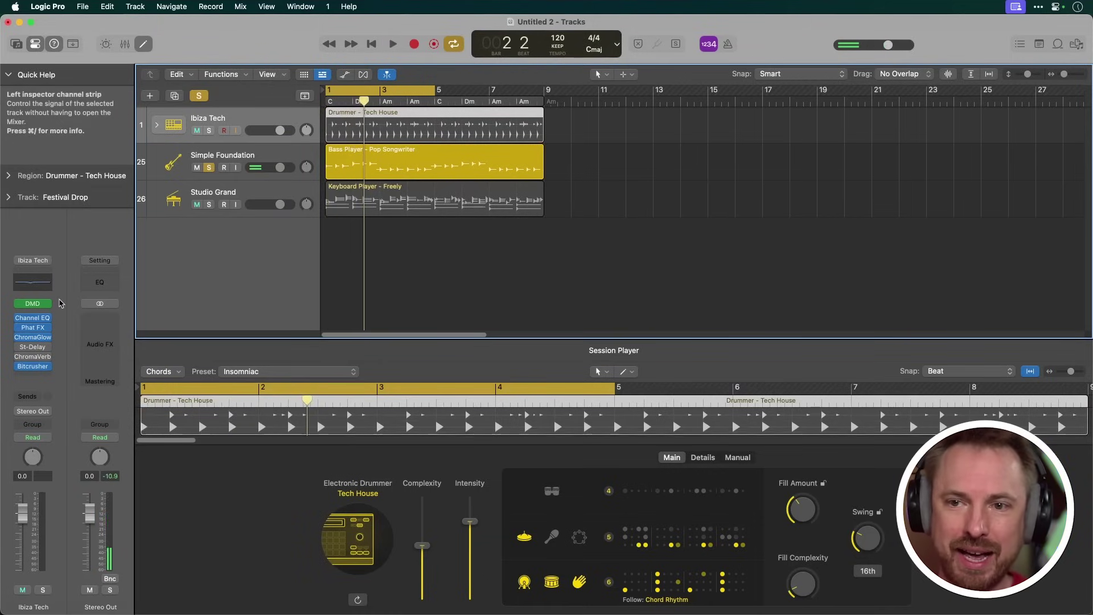
pyautogui.click(46, 304)
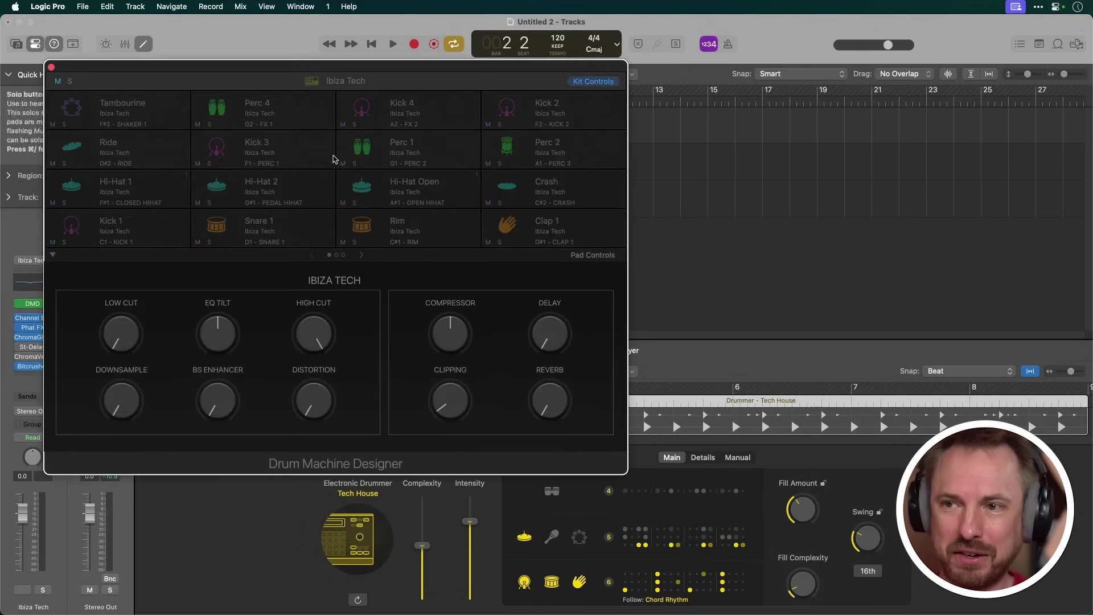
# Step: Close the Drum Machine Designer window to return to the tracks
pyautogui.click(51, 67)
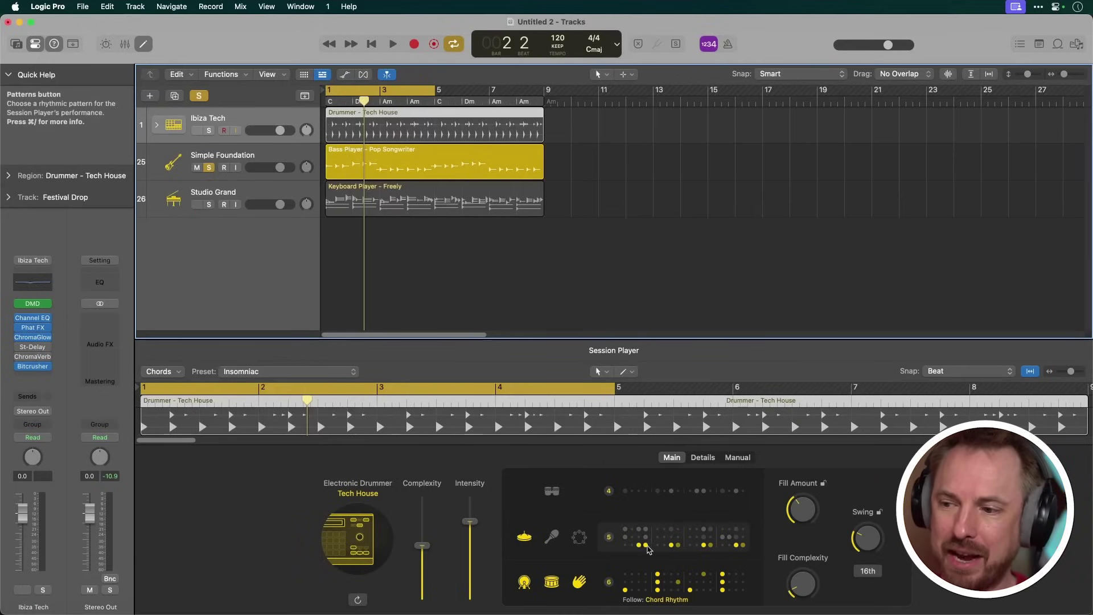
# Step: Add shaker and hi-hats and remove cymbal and kick from the Tech House drummer pattern
pyautogui.click(553, 537)
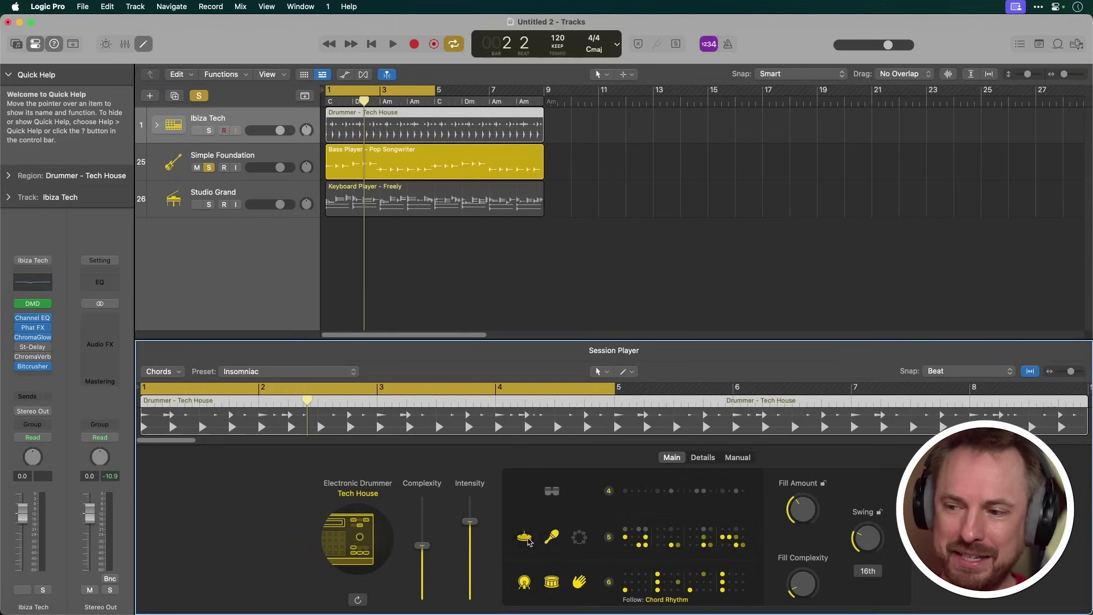
pyautogui.click(526, 537)
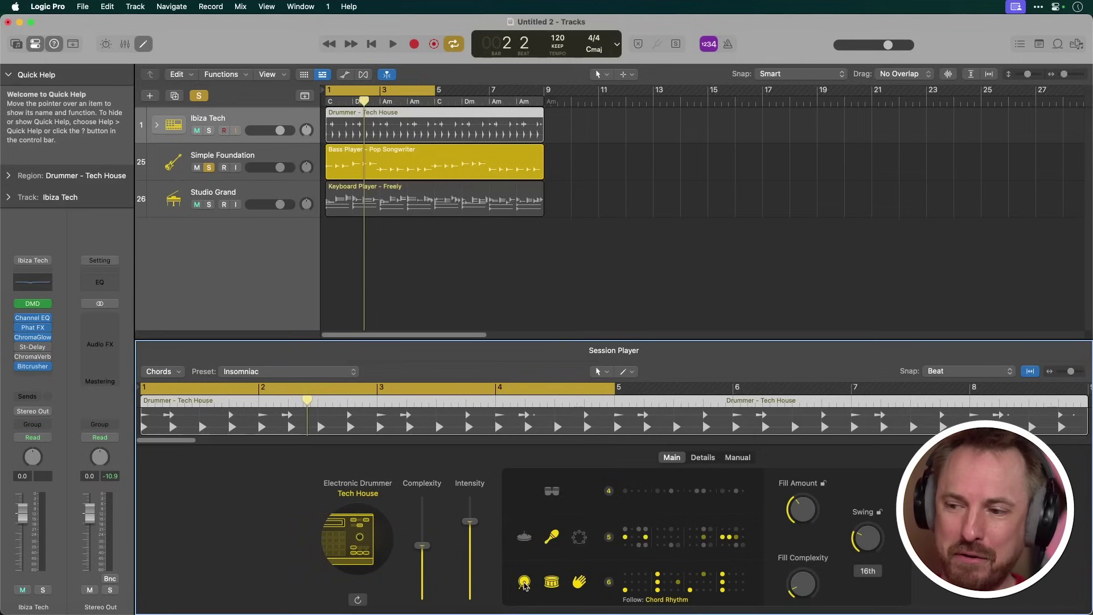
pyautogui.click(524, 583)
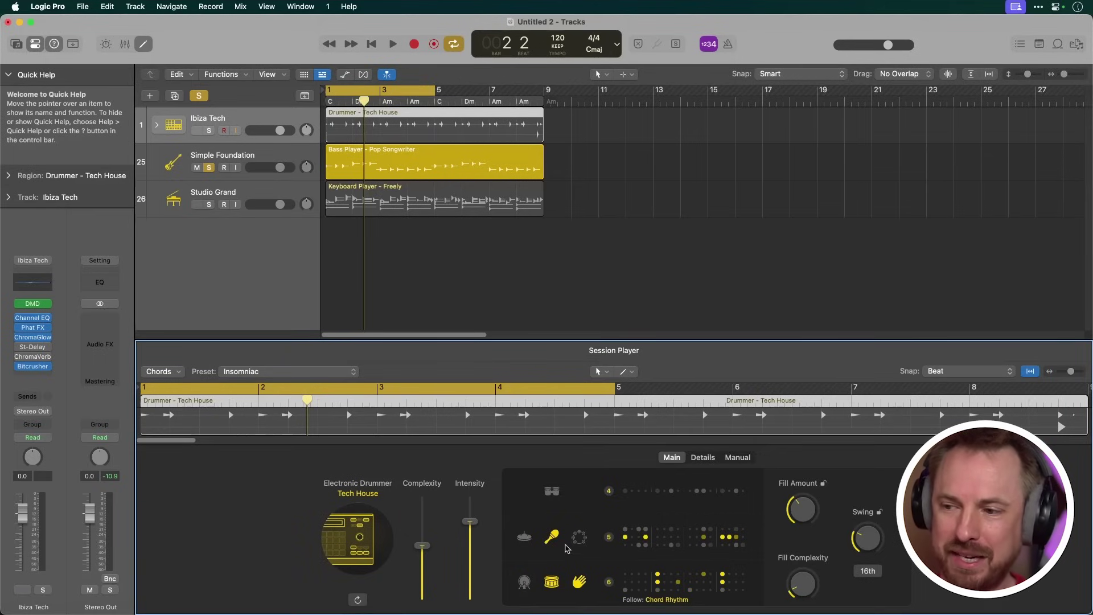
pyautogui.click(555, 495)
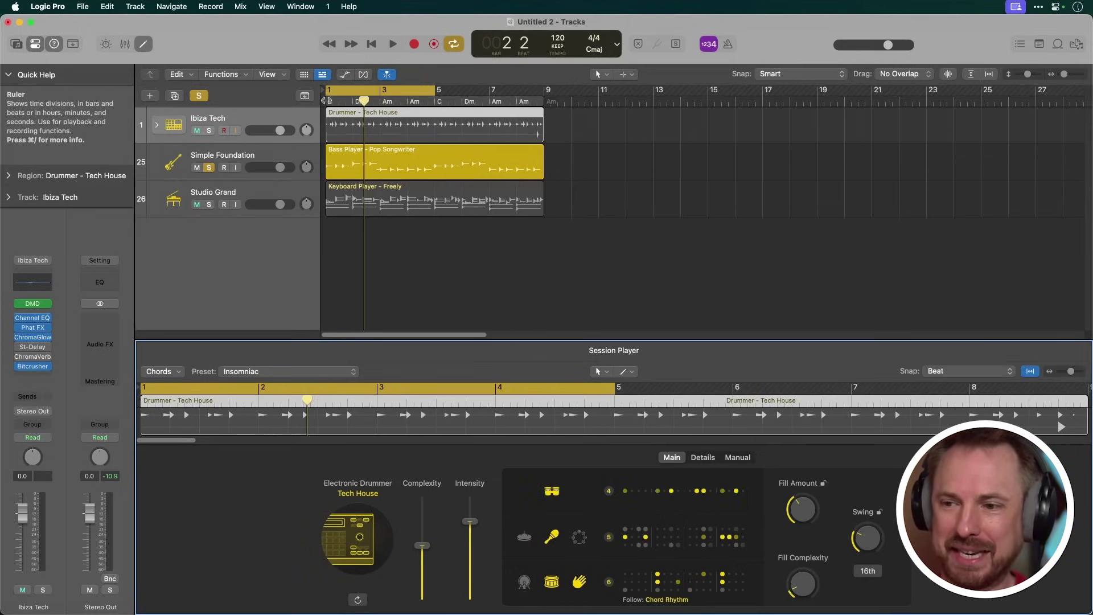
pyautogui.click(329, 101)
# Step: Play the session players from the start, solo the Simple Foundation bass, then stop
pyautogui.press('super+a')
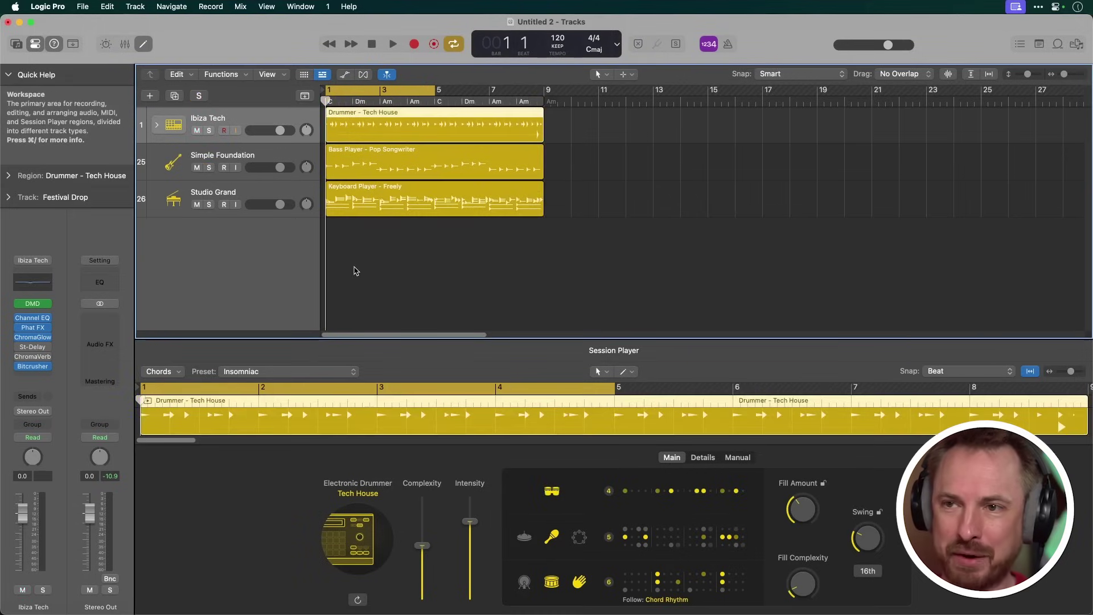
pyautogui.press('space')
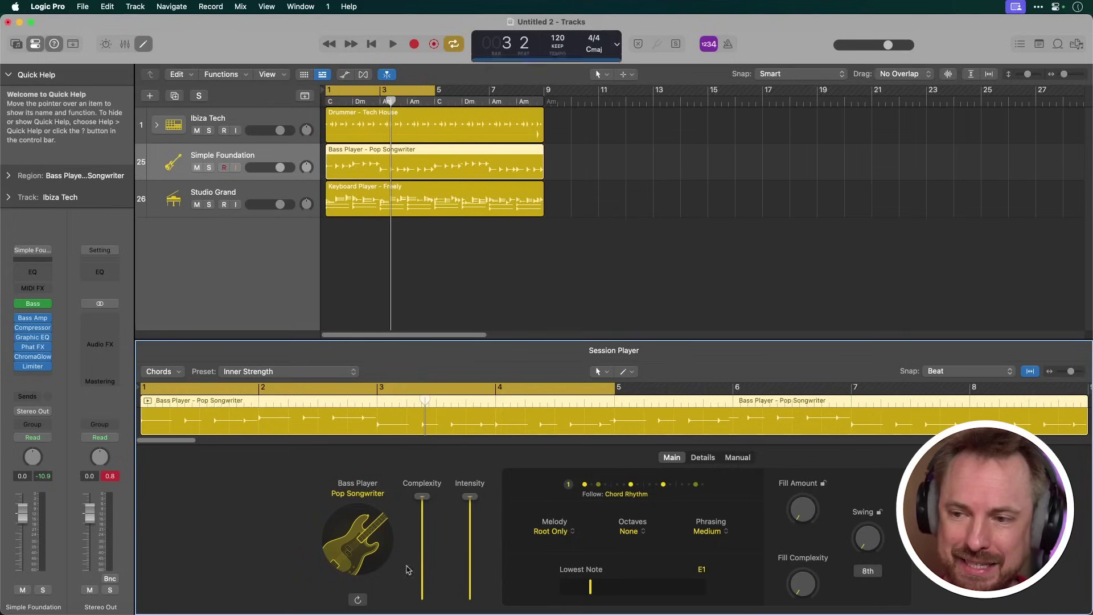
pyautogui.click(397, 161)
pyautogui.press('Return')
pyautogui.press('space')
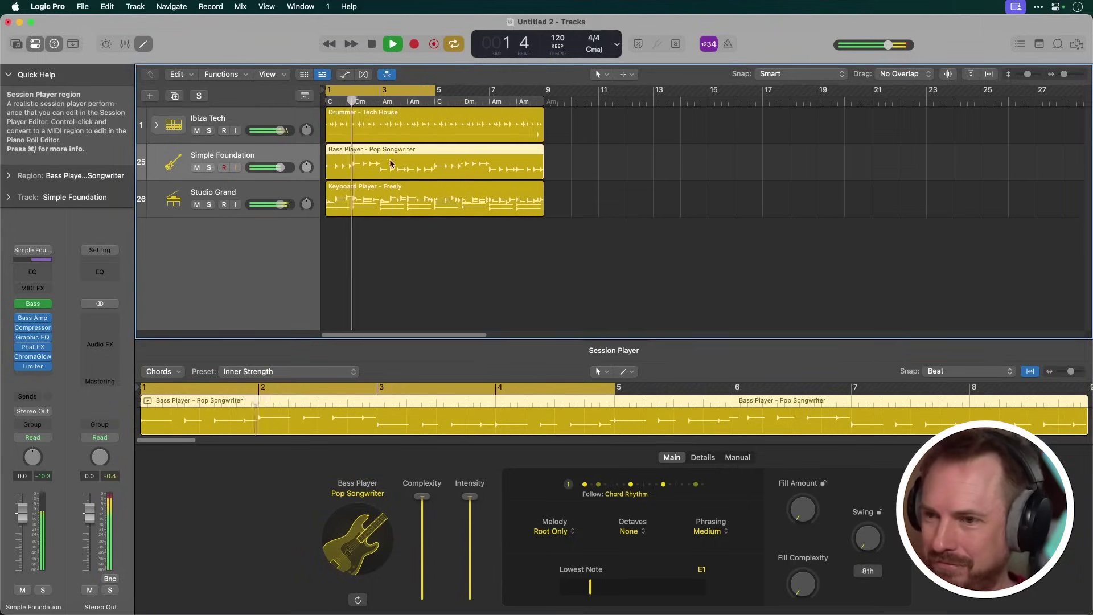
pyautogui.press('s')
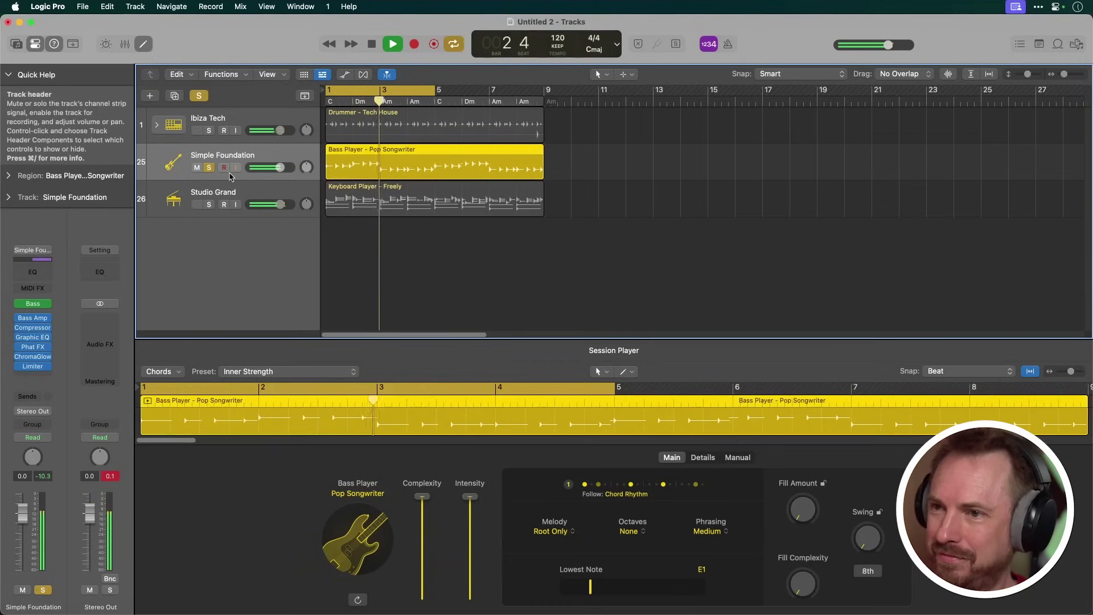
pyautogui.press('space')
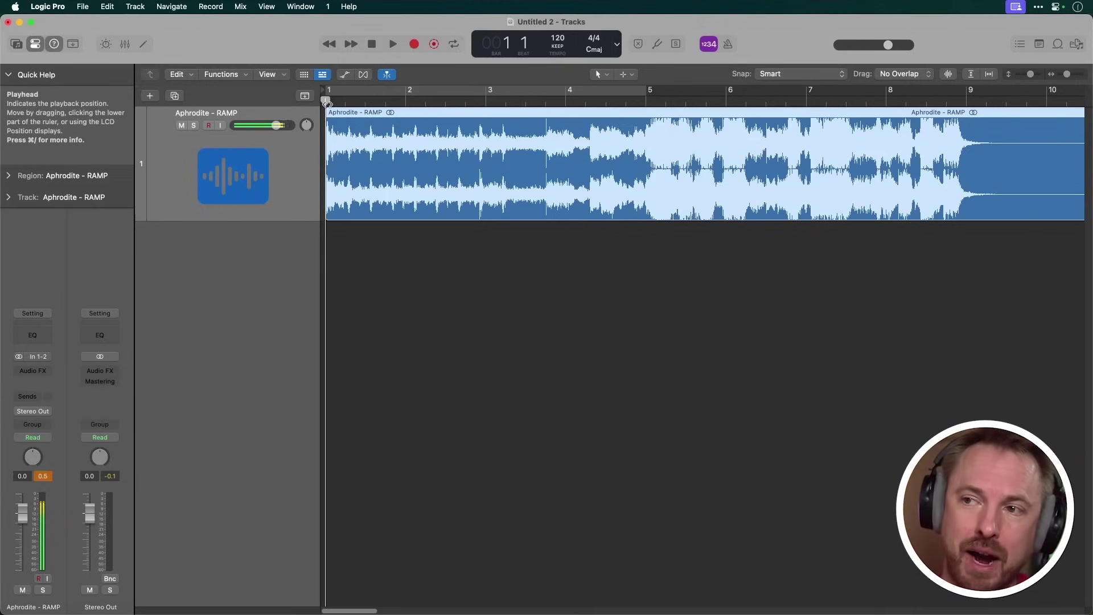
pyautogui.press('space')
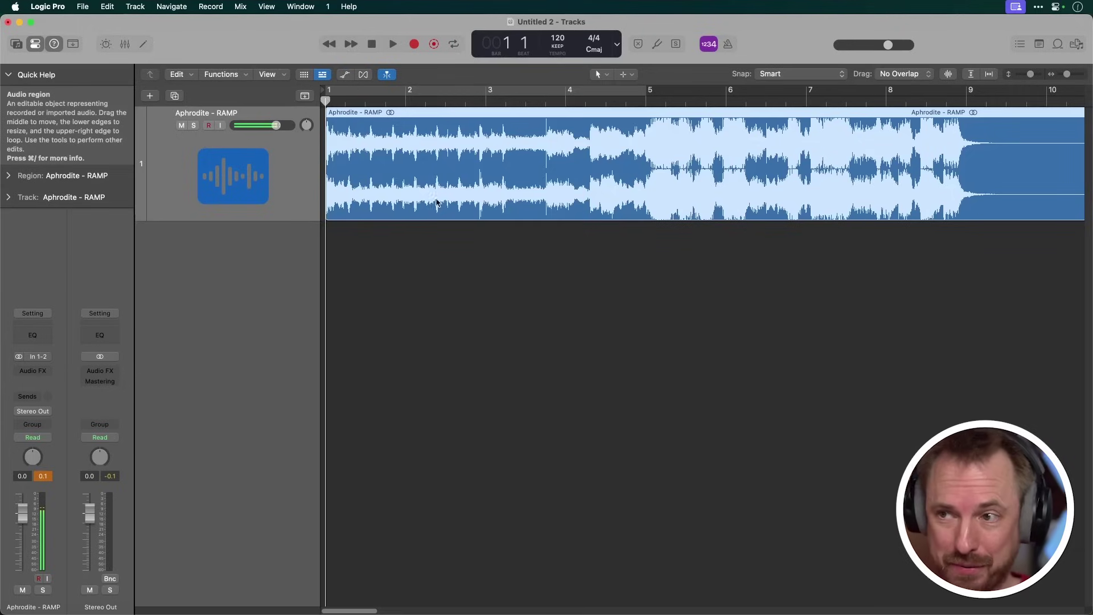
# Step: Run Stem Splitter on the Aphrodite - RAMP region, keeping all four stems: Vocals, Drums, Bass, Other
pyautogui.rightClick(408, 170)
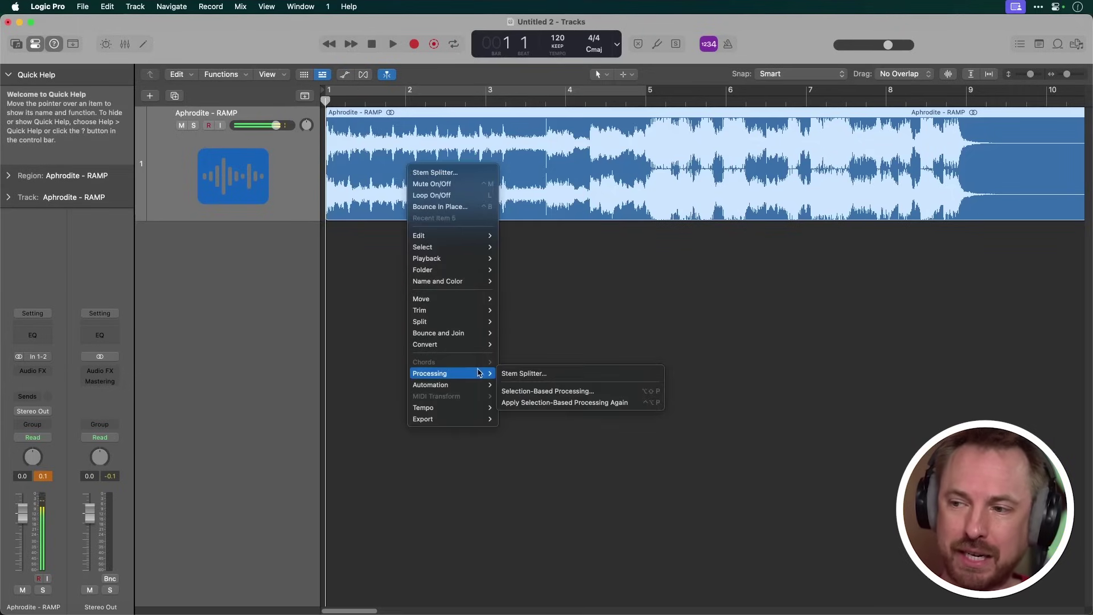
pyautogui.click(505, 373)
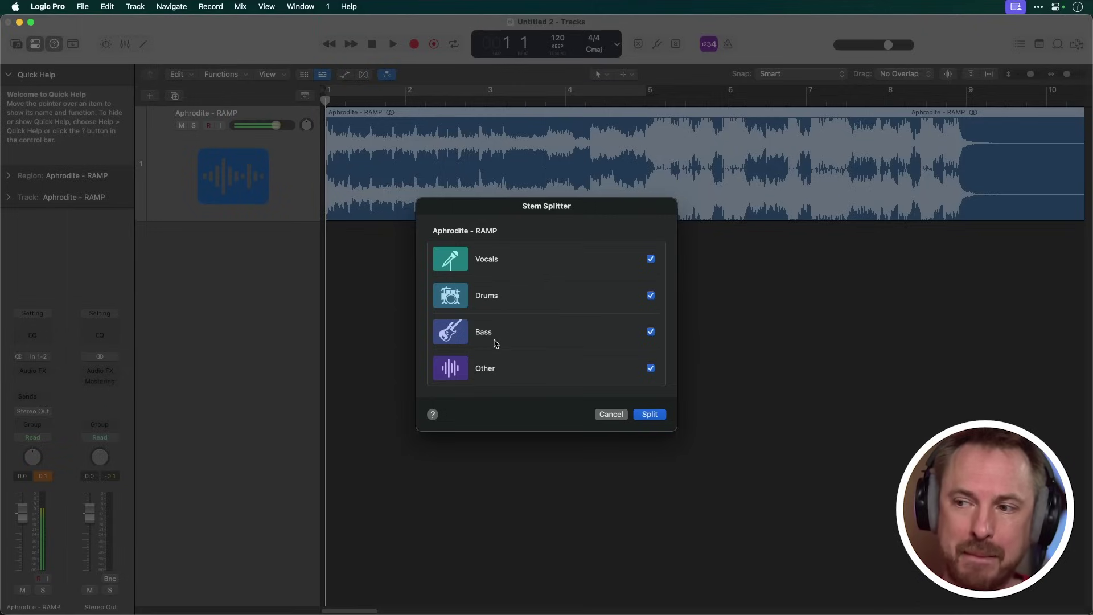
pyautogui.click(649, 415)
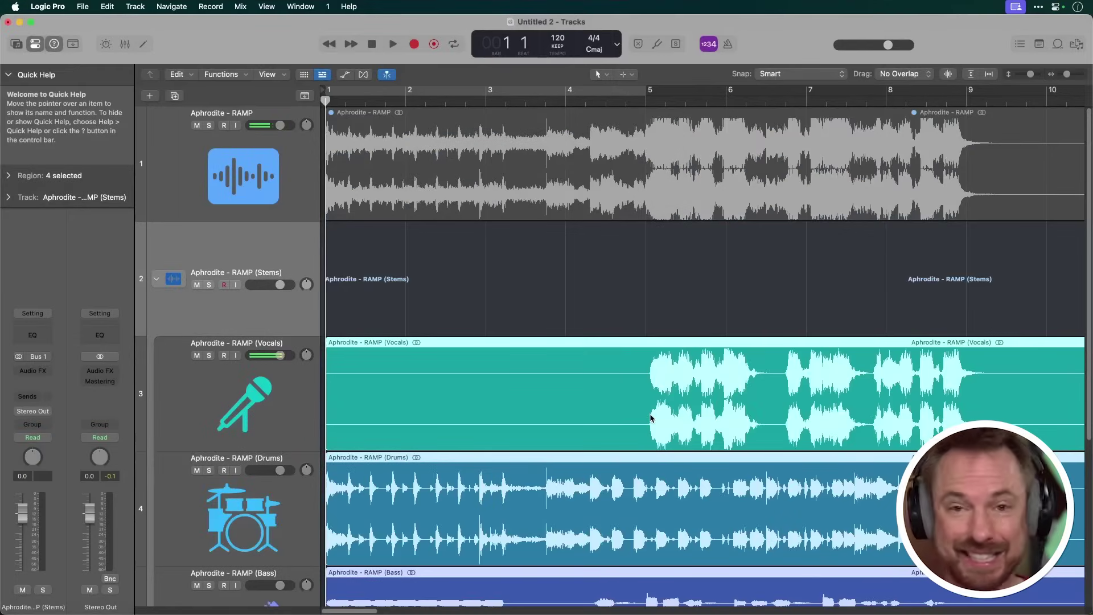
# Step: Shrink track heights to fit all stems, solo Vocals, and play from just before bar 5
pyautogui.click(1027, 75)
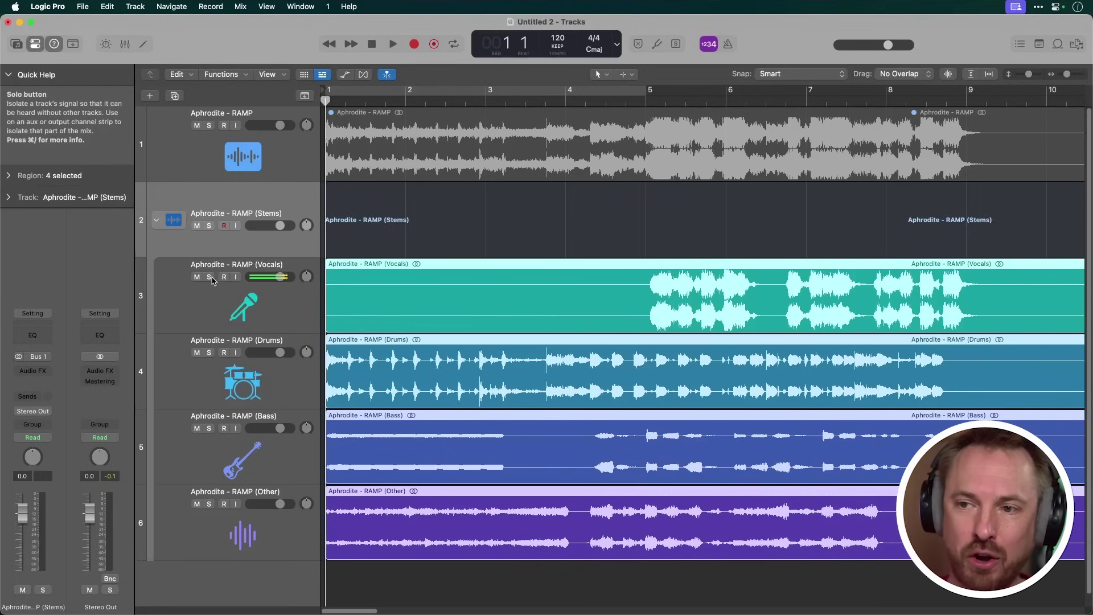
pyautogui.press('s')
pyautogui.click(642, 98)
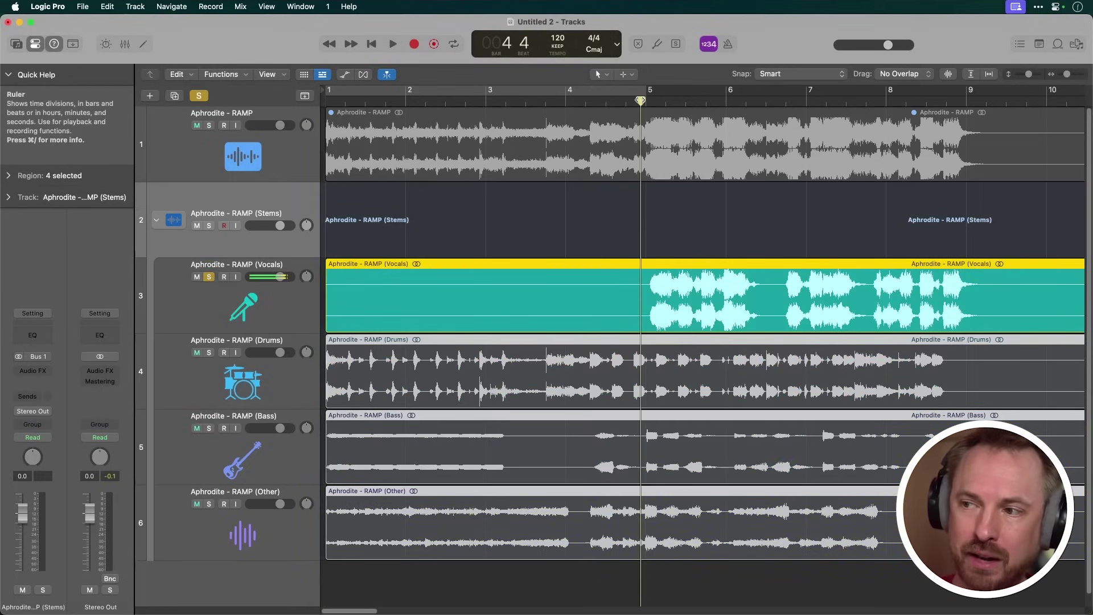
pyautogui.press('space')
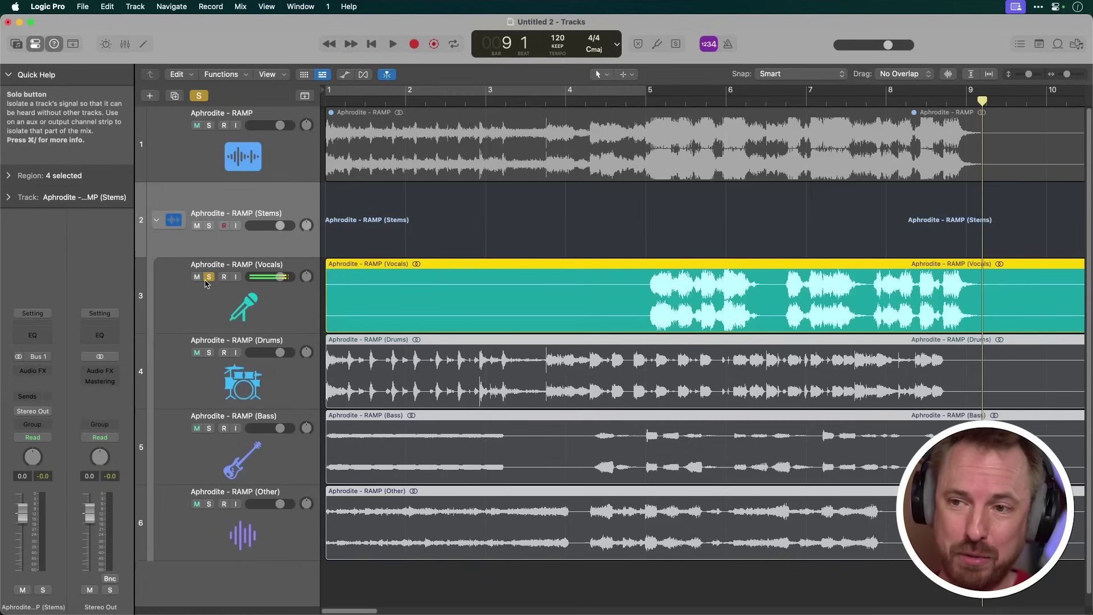
# Step: Move the solo from Vocals to Drums, play it from bar 1, then solo Bass instead
pyautogui.click(208, 279)
pyautogui.click(210, 353)
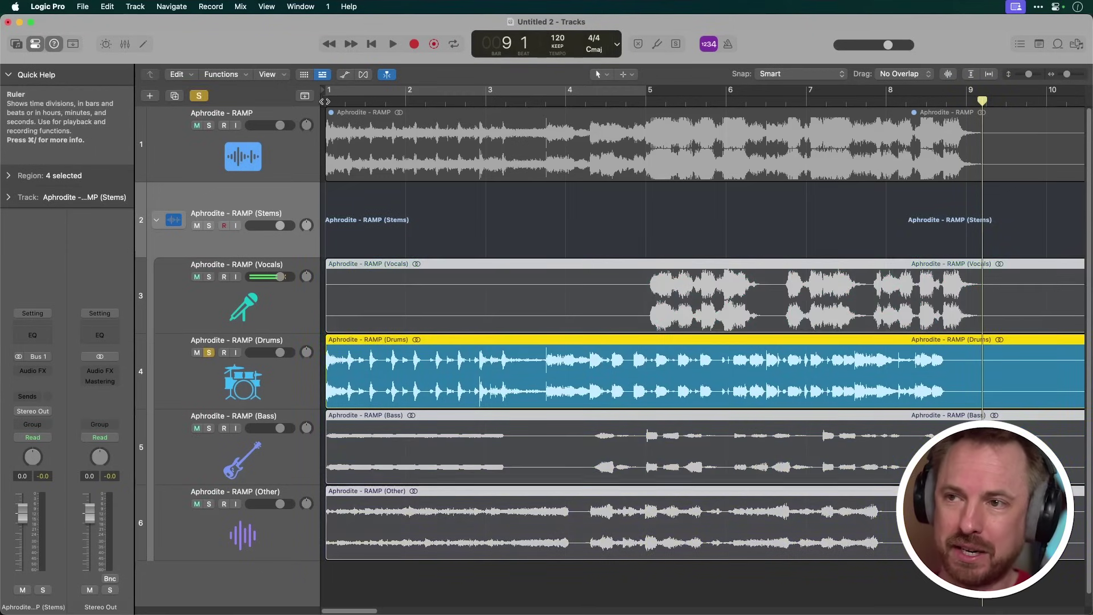
pyautogui.press('Return')
pyautogui.press('space')
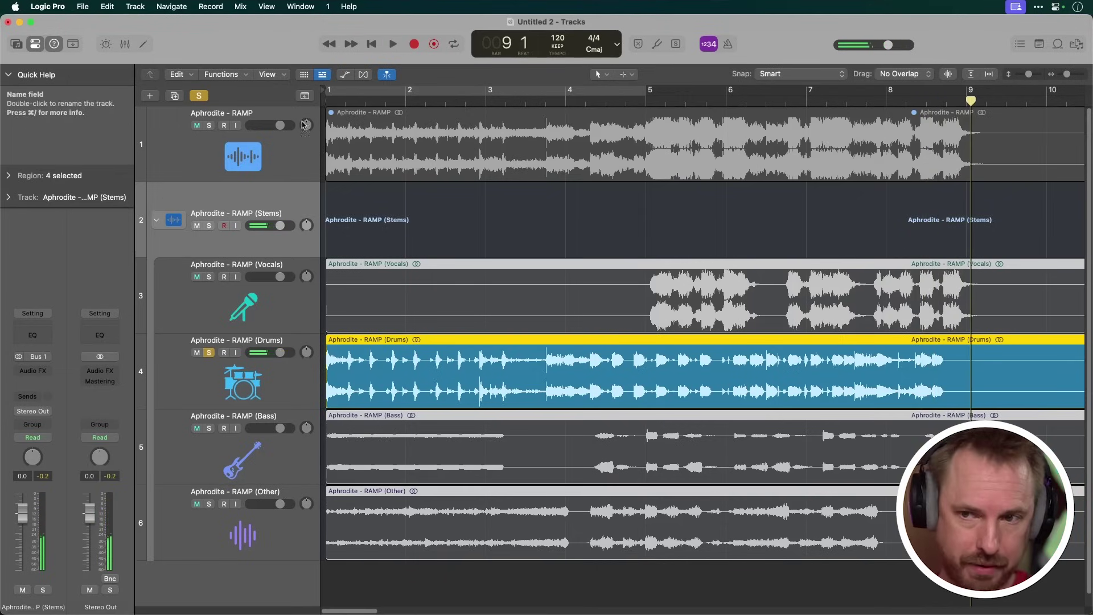
pyautogui.click(209, 352)
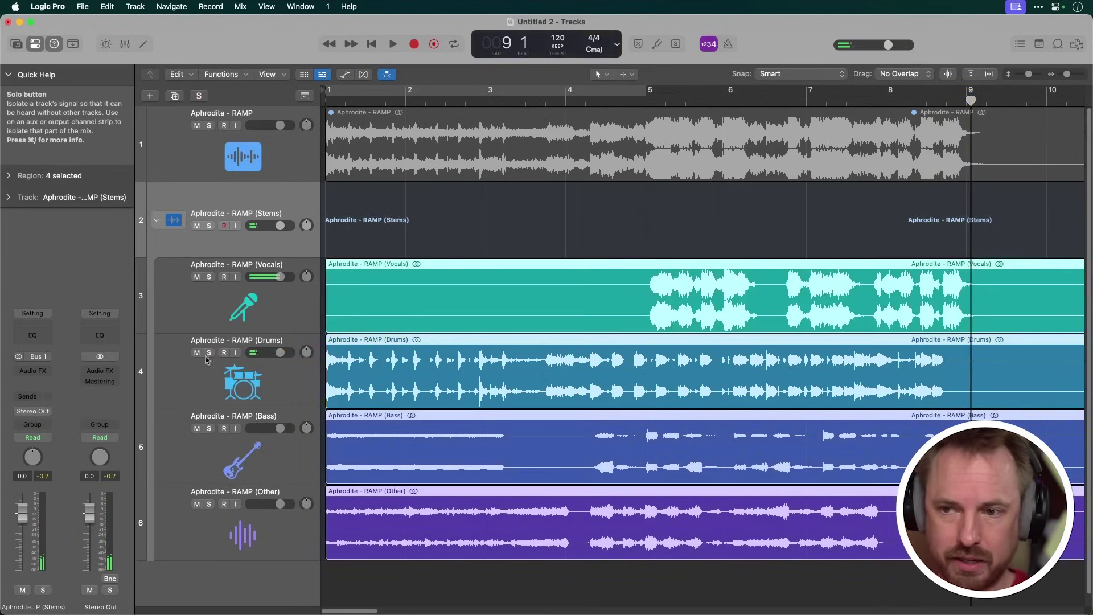
pyautogui.click(209, 428)
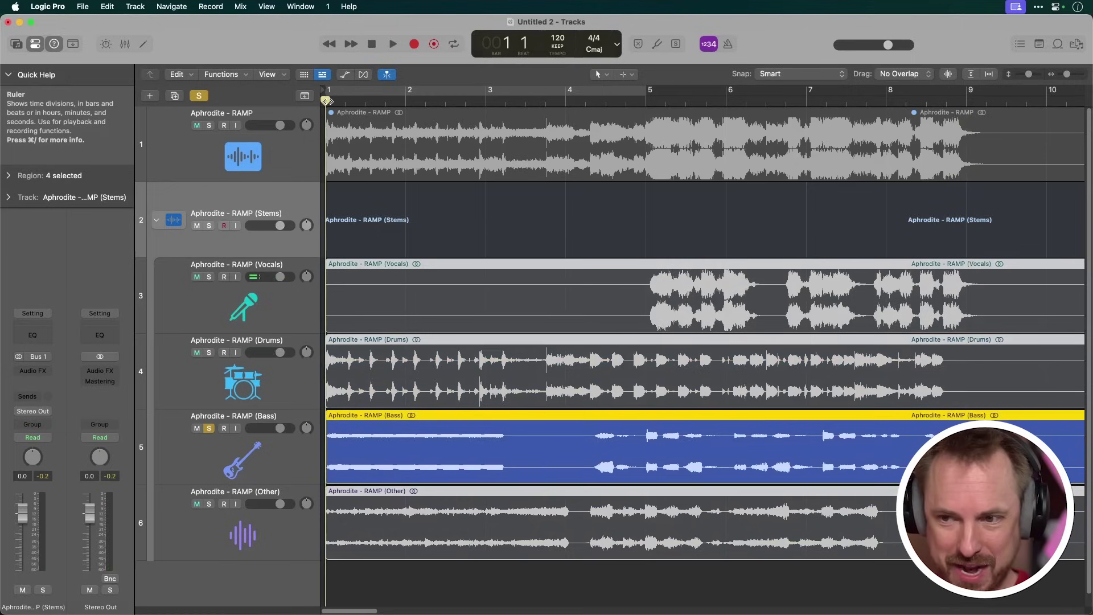
# Step: Play the soloed Bass stem, then move the solo to the Other stem and play it
pyautogui.press('space')
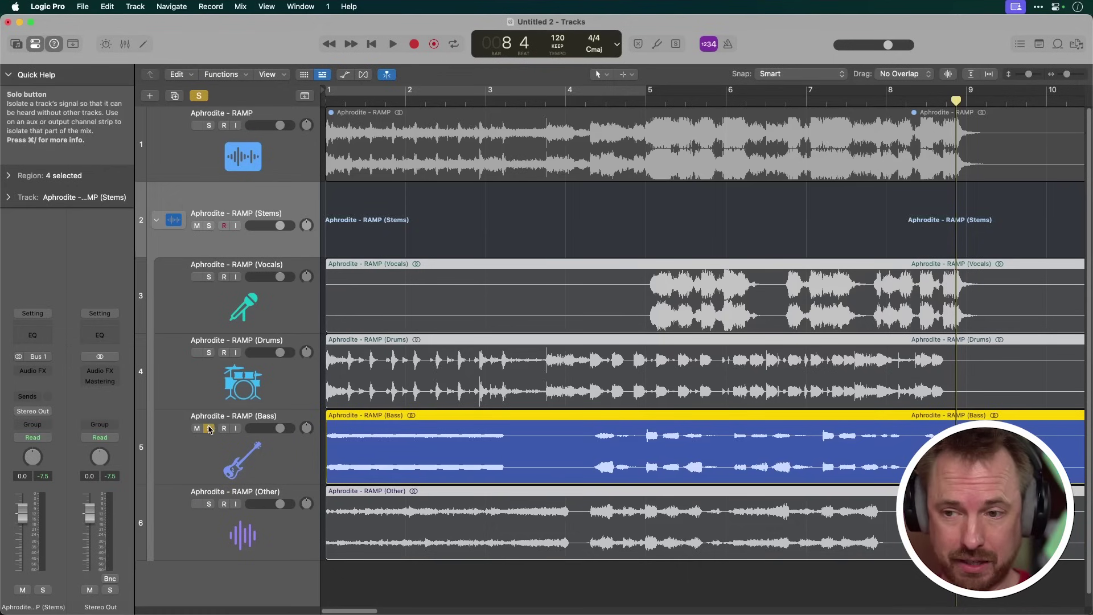
pyautogui.click(209, 428)
pyautogui.click(209, 504)
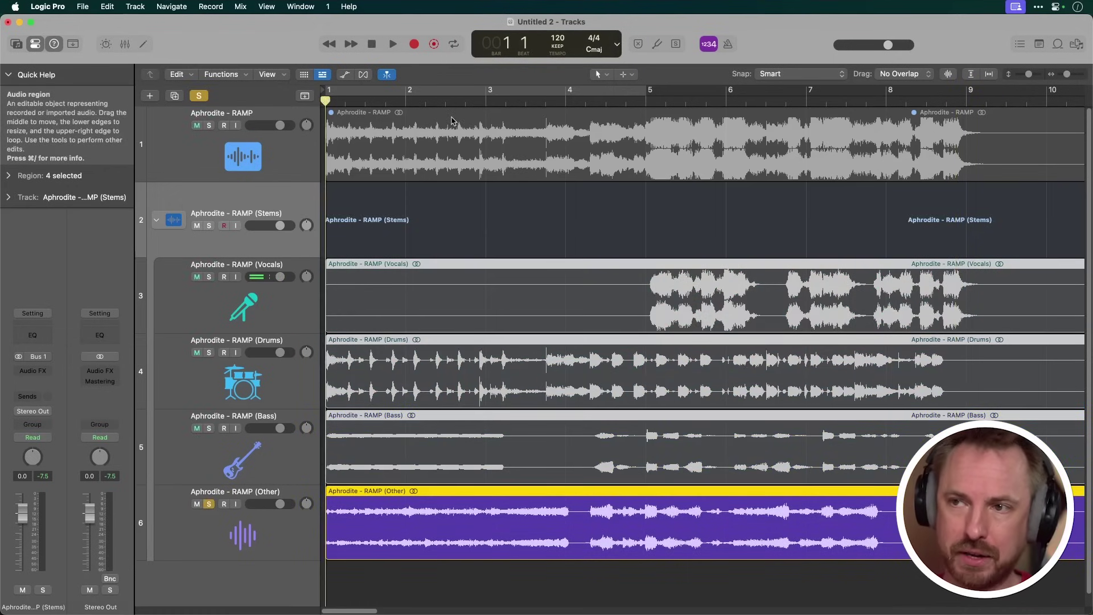
pyautogui.press('space')
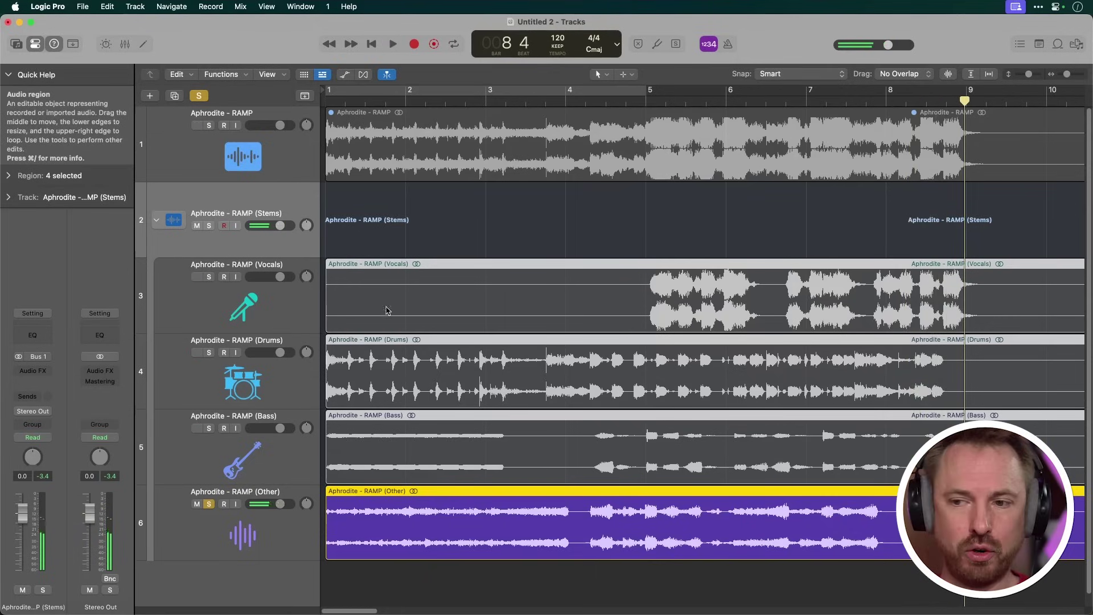
# Step: Solo the Bass and Drums stems alongside Other and play them together from bar 4
pyautogui.click(208, 428)
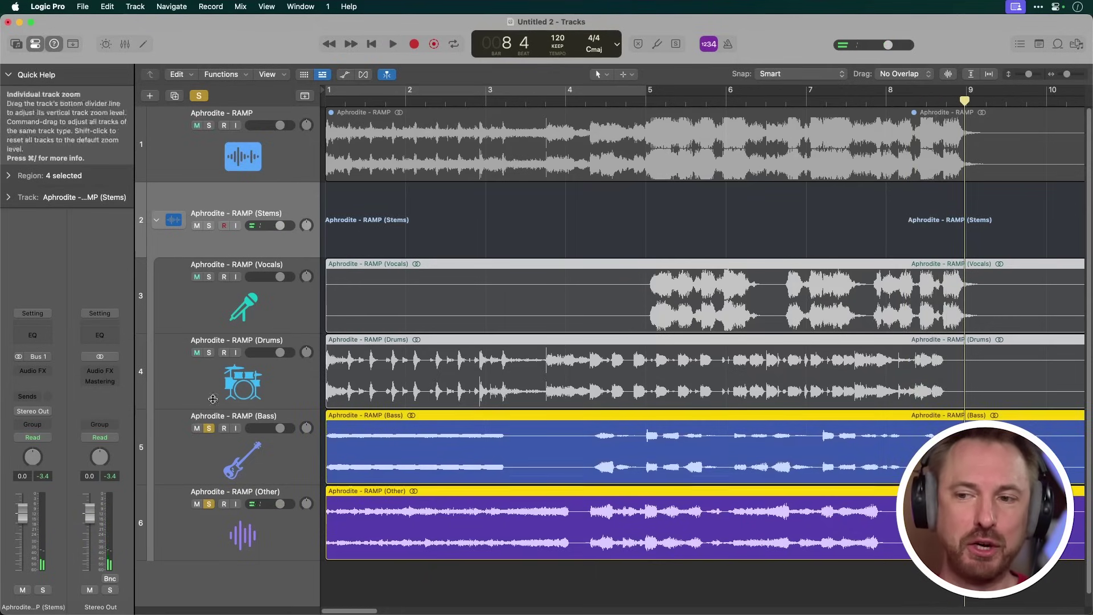
pyautogui.click(209, 352)
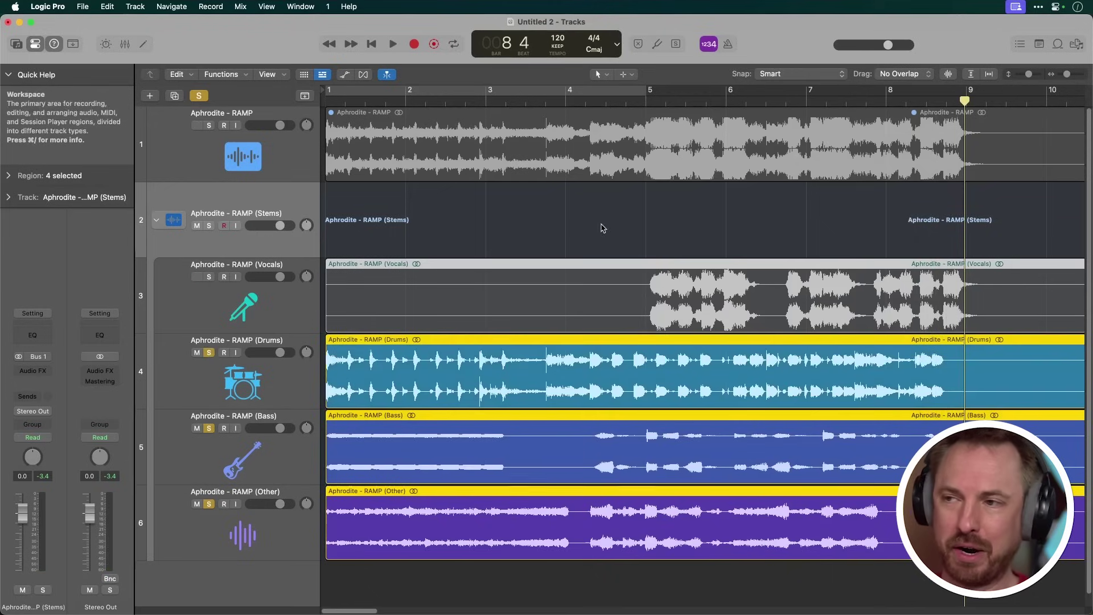
pyautogui.click(565, 101)
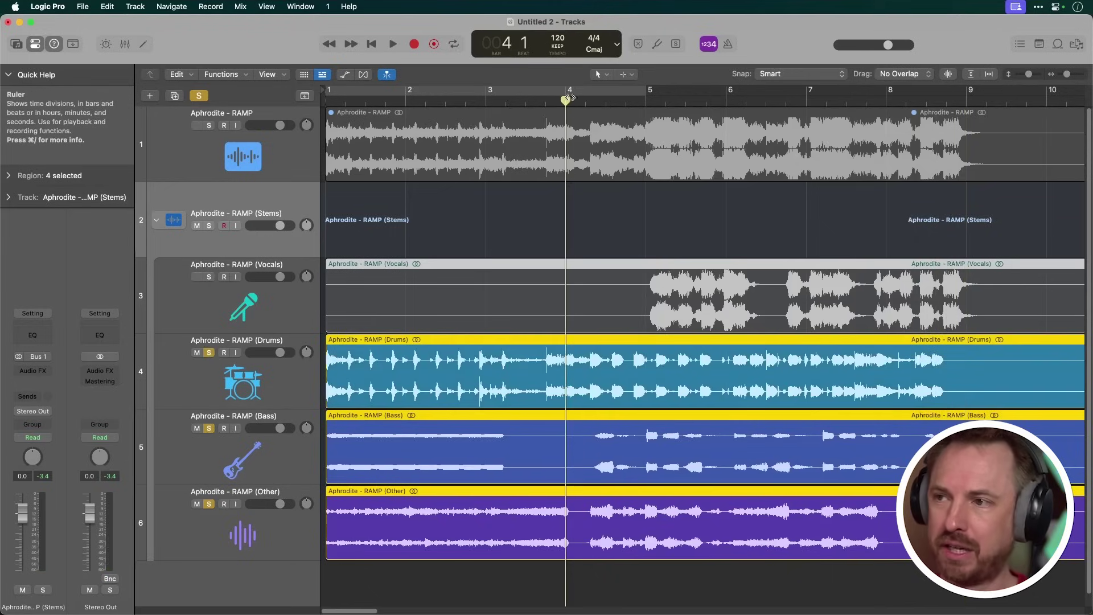
pyautogui.moveTo(568, 99); pyautogui.dragTo(589, 102)
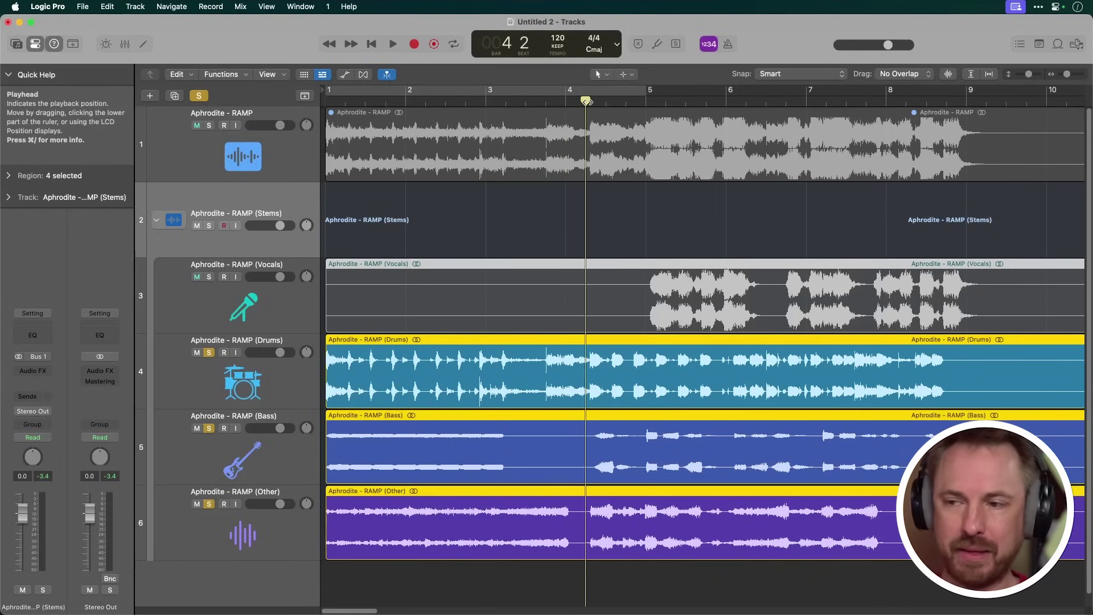
pyautogui.press('space')
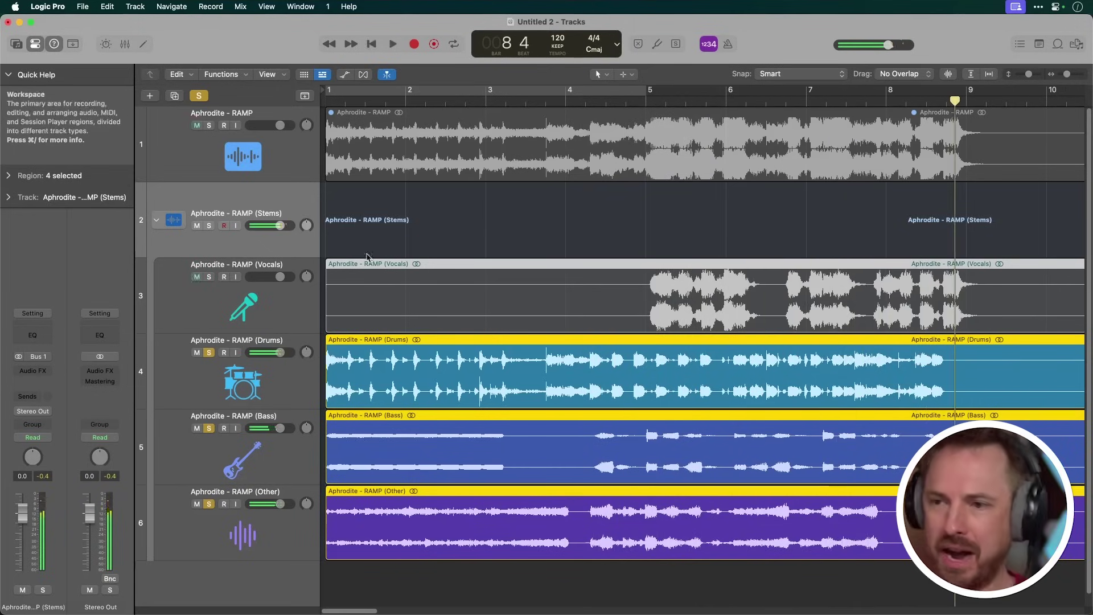
# Step: Add Vocals to the solo, drop Drums, and play Vocals, Bass and Other from bar 5
pyautogui.keyDown('shift'); pyautogui.click(349, 300); pyautogui.keyUp('shift')
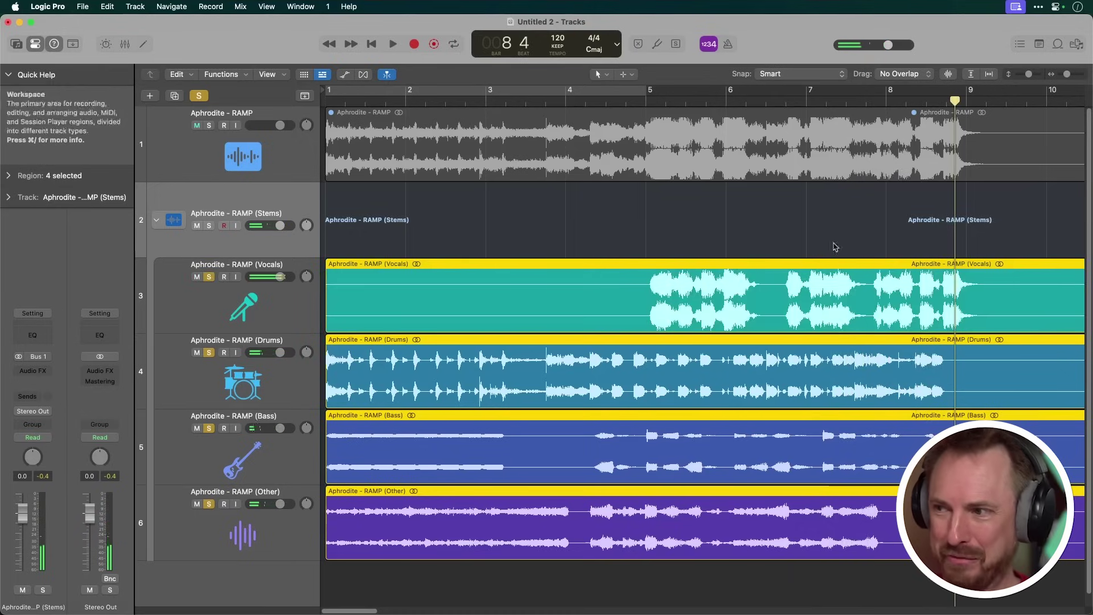
pyautogui.doubleClick(871, 104)
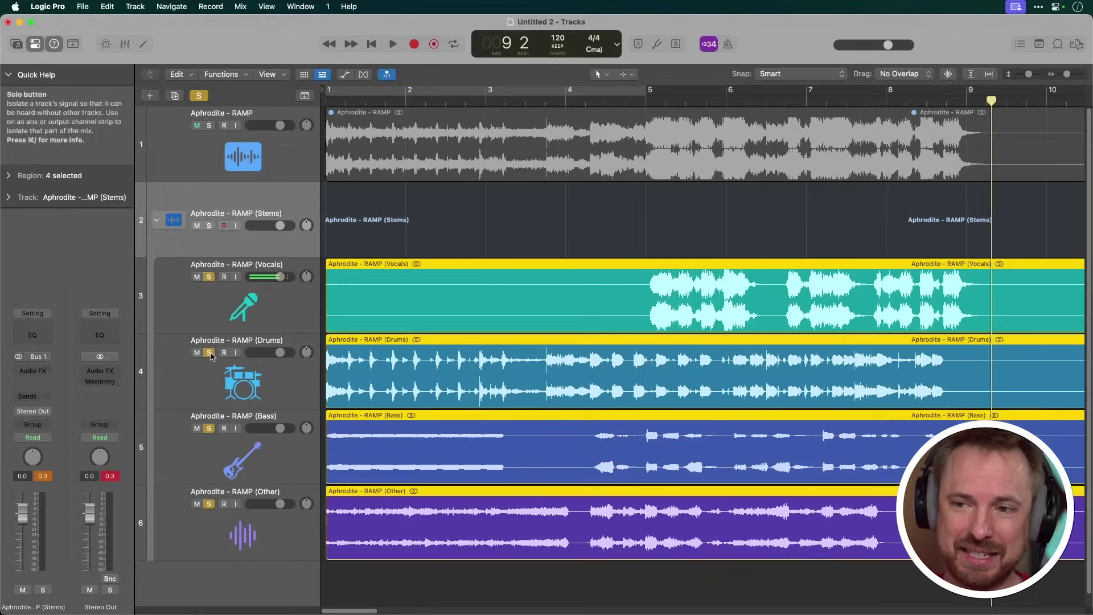
pyautogui.click(208, 352)
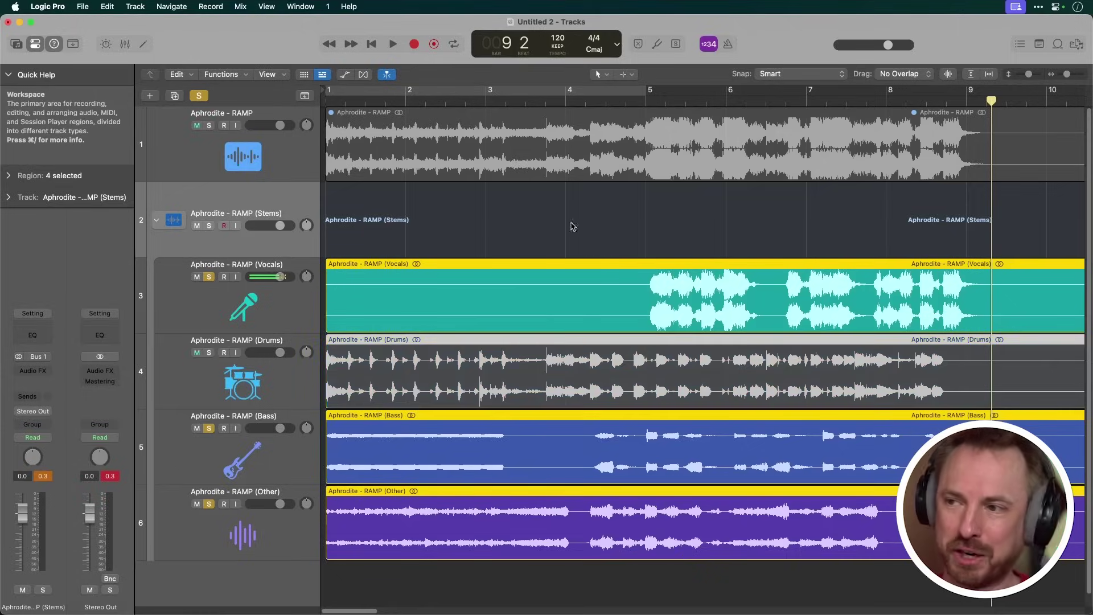
pyautogui.click(649, 150)
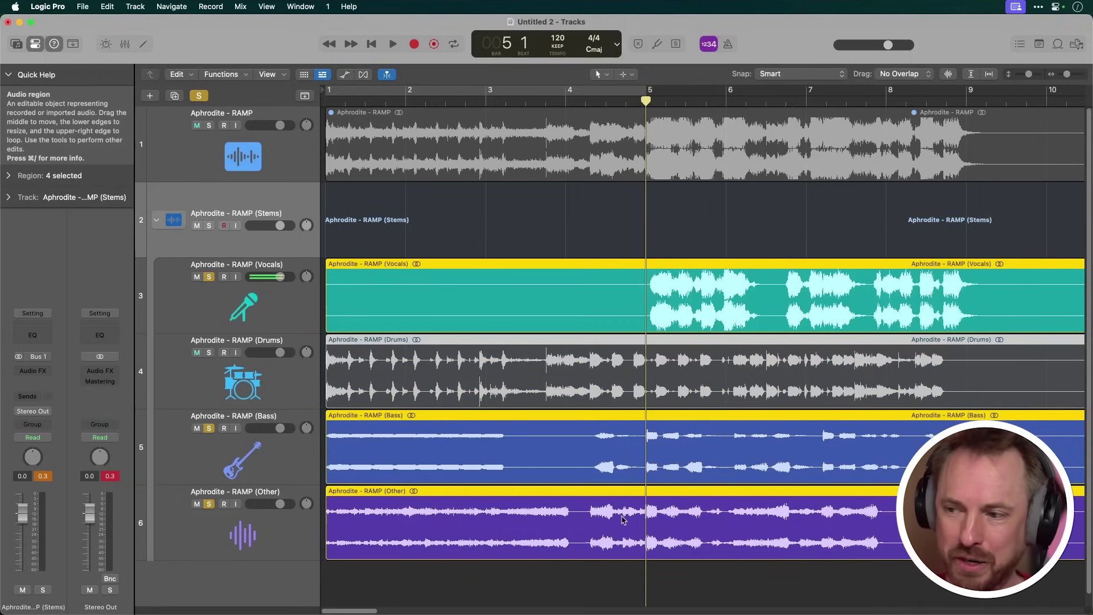
pyautogui.press('space')
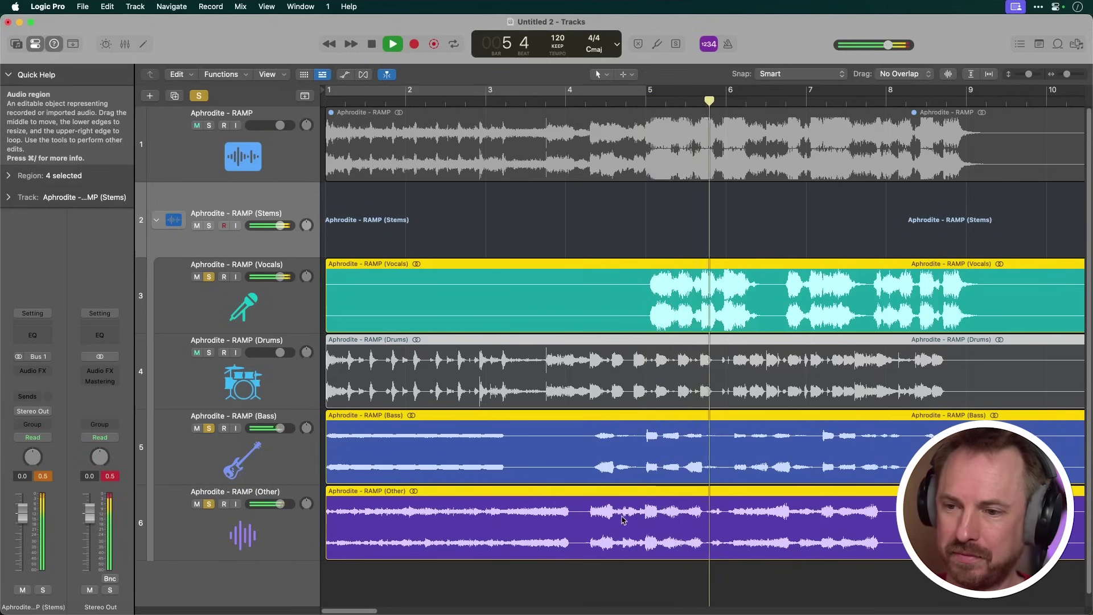
pyautogui.press('space')
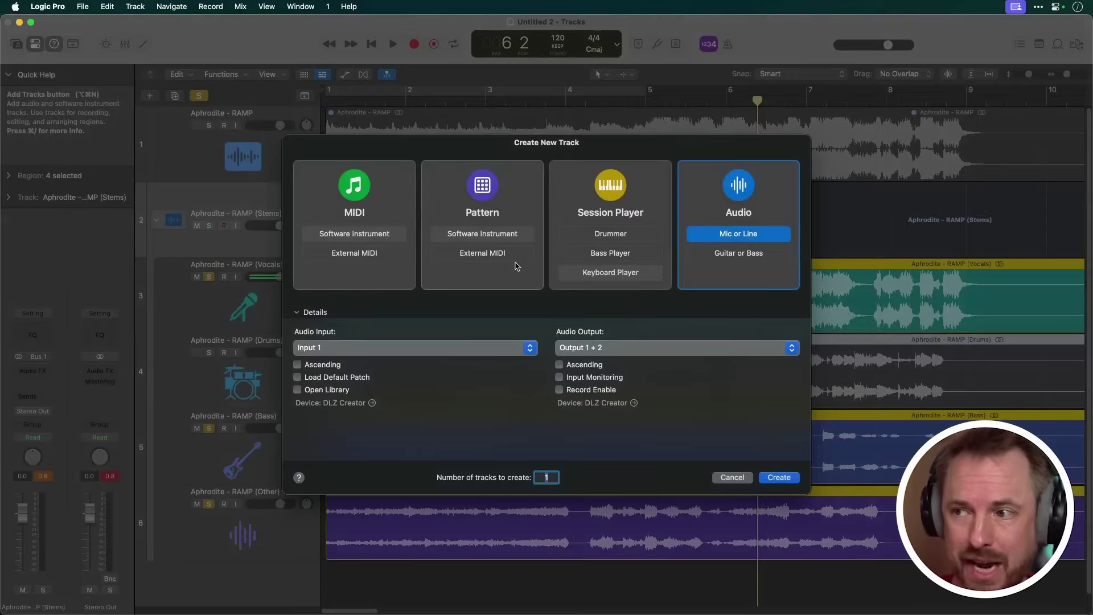
# Step: Create the SoCal drummer track with its Drummer – Pop Rock region and play it from the start
pyautogui.click(596, 235)
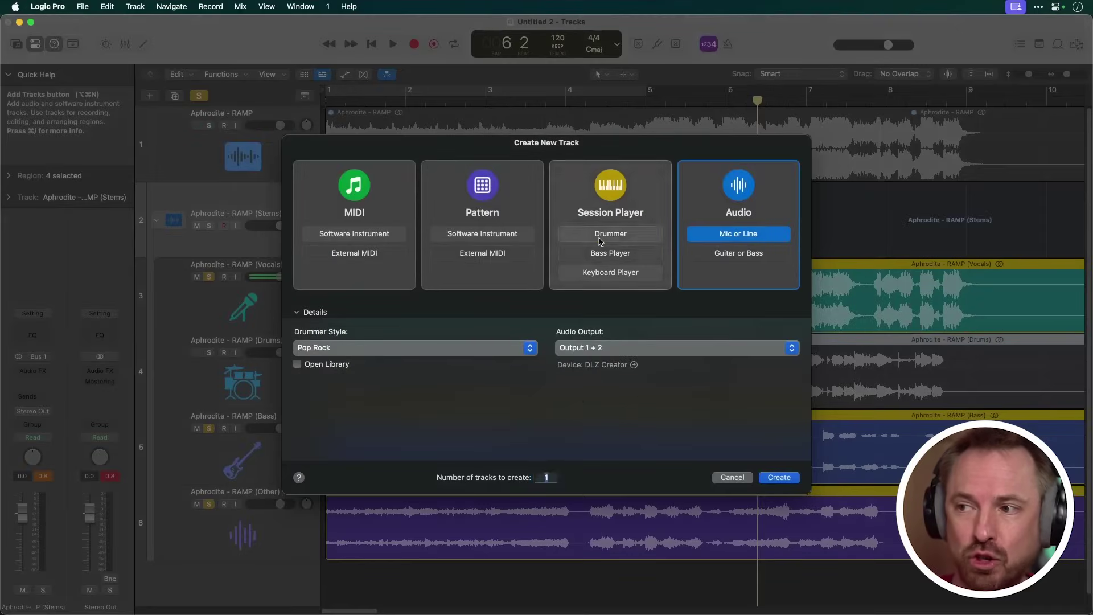
pyautogui.click(779, 478)
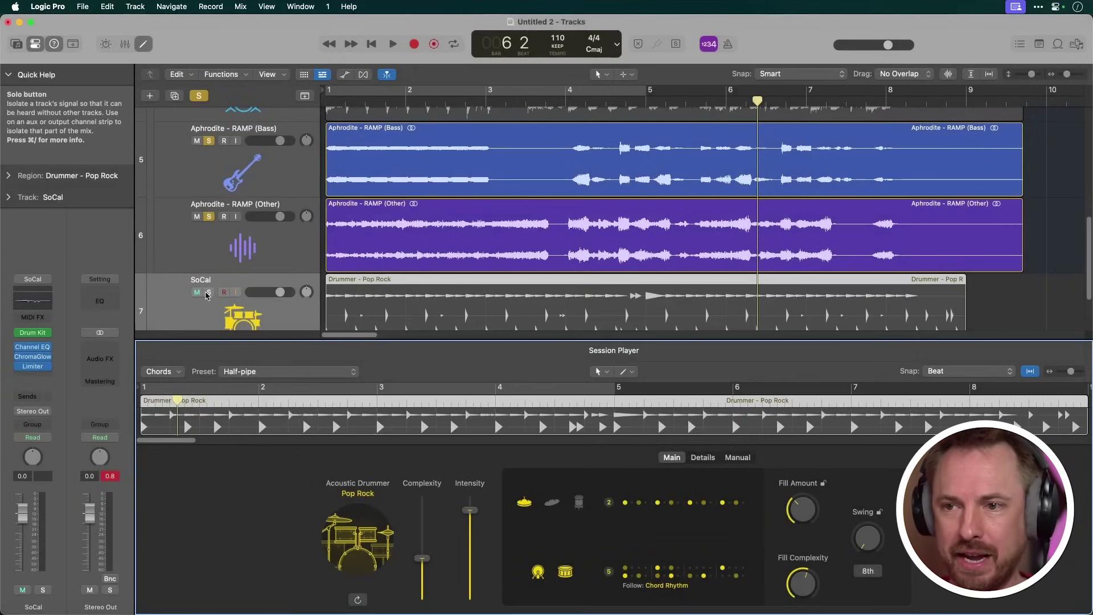
pyautogui.click(380, 296)
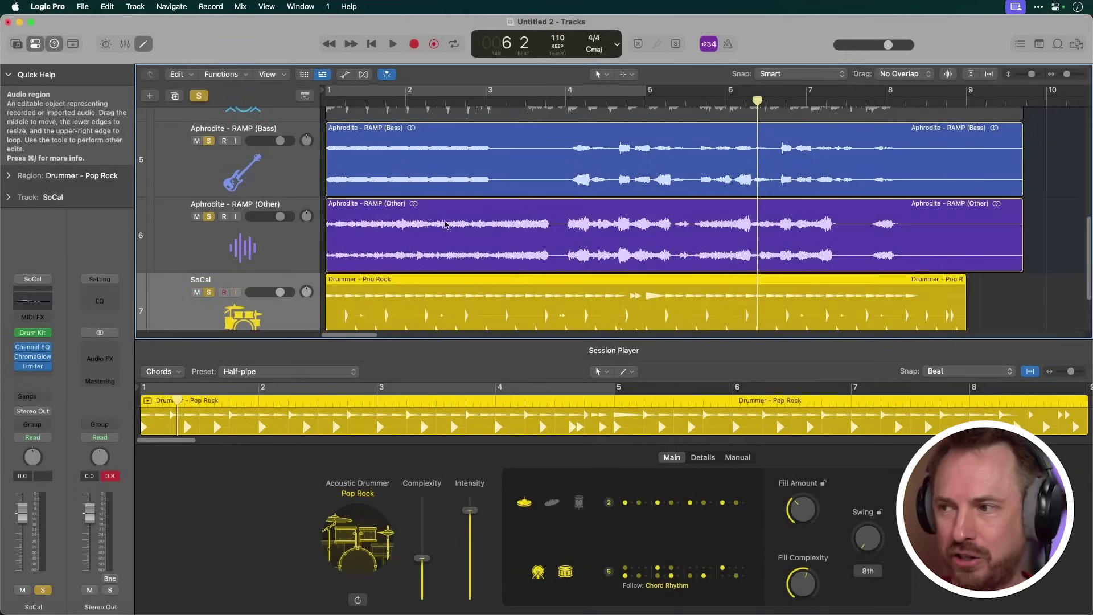
pyautogui.press('Return')
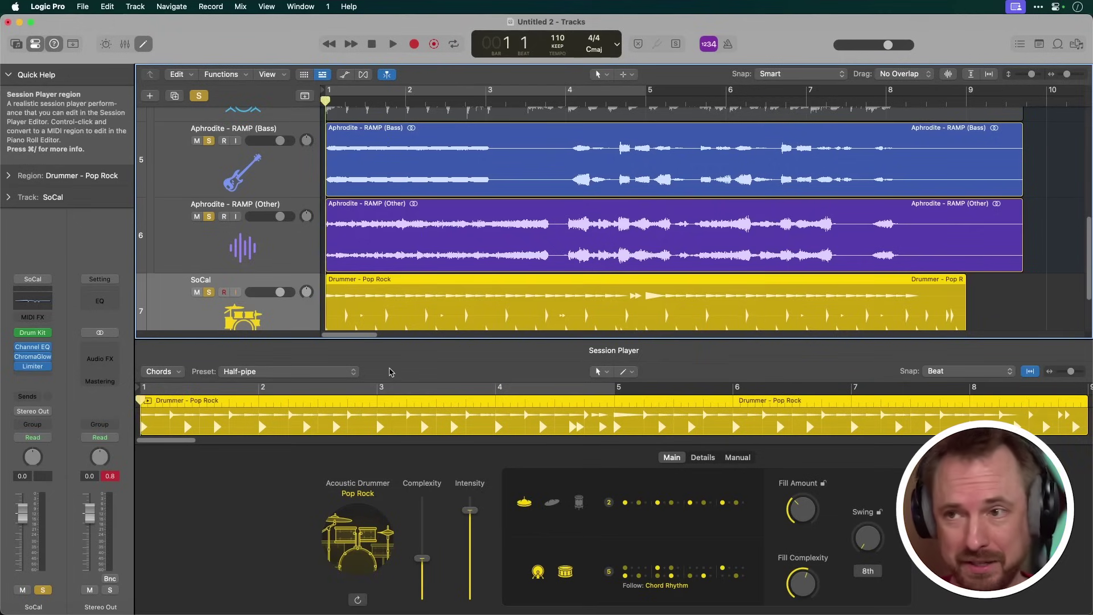
pyautogui.press('space')
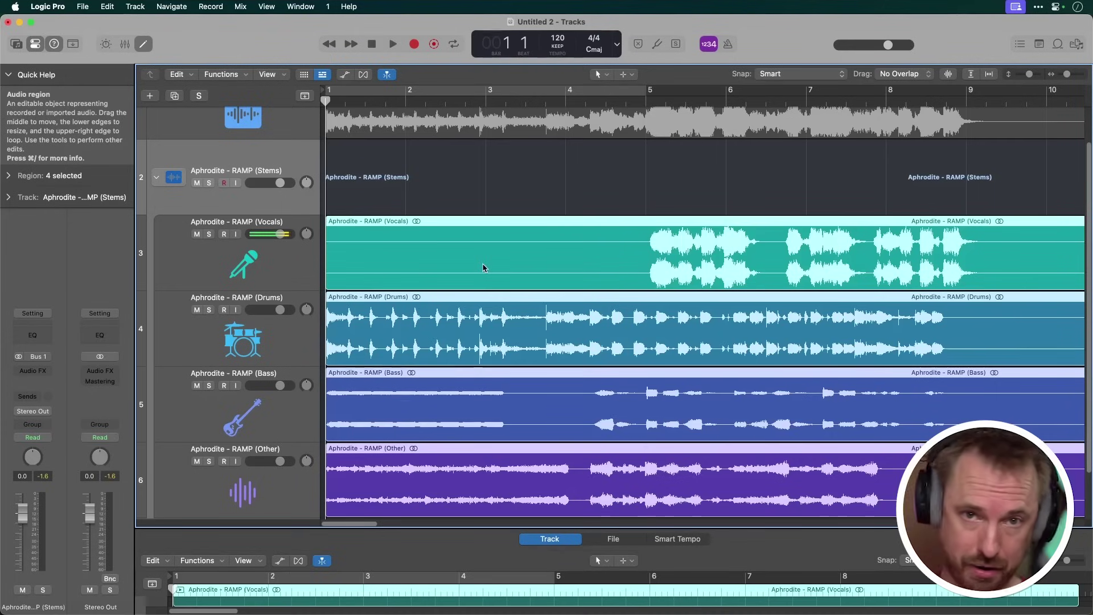
# Step: Solo the Aphrodite - RAMP (Drums) stem, audition it, and return to the song start
pyautogui.click(297, 349)
pyautogui.press('s')
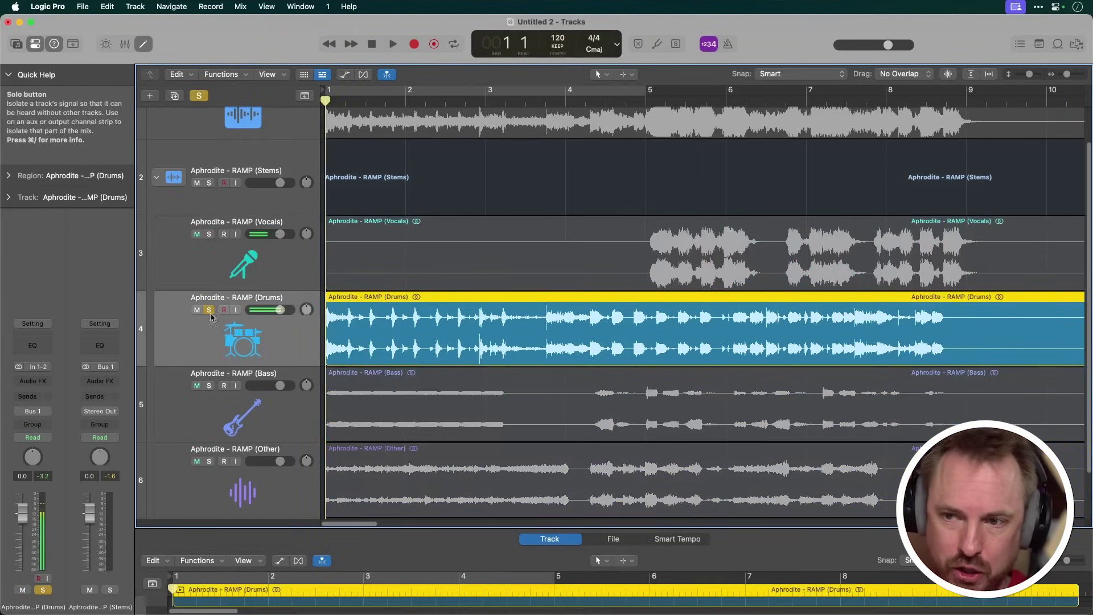
pyautogui.press('space')
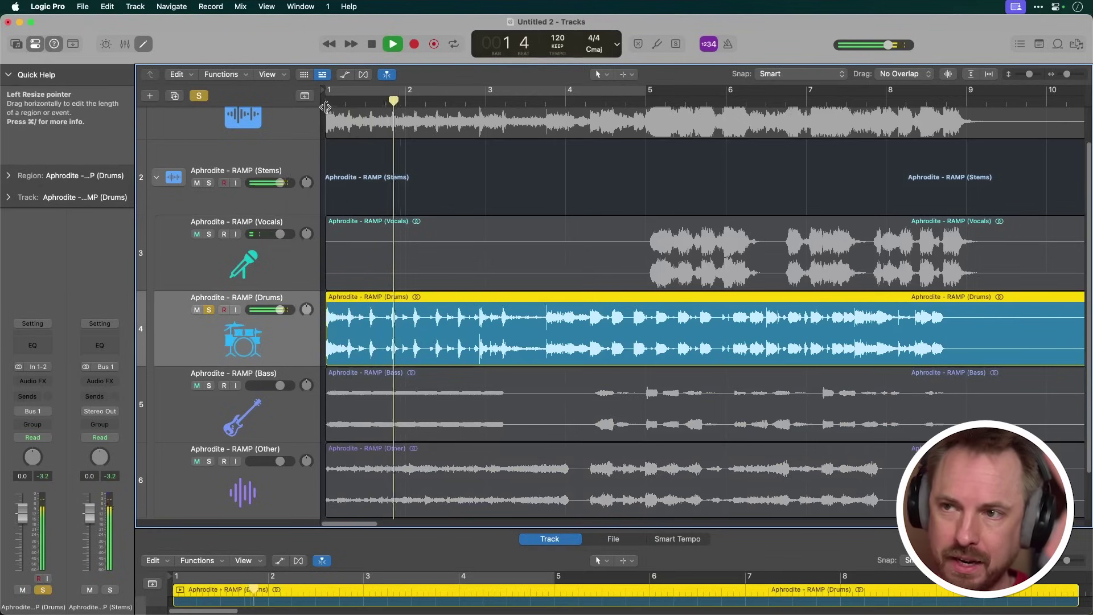
pyautogui.press('space')
pyautogui.press('Return')
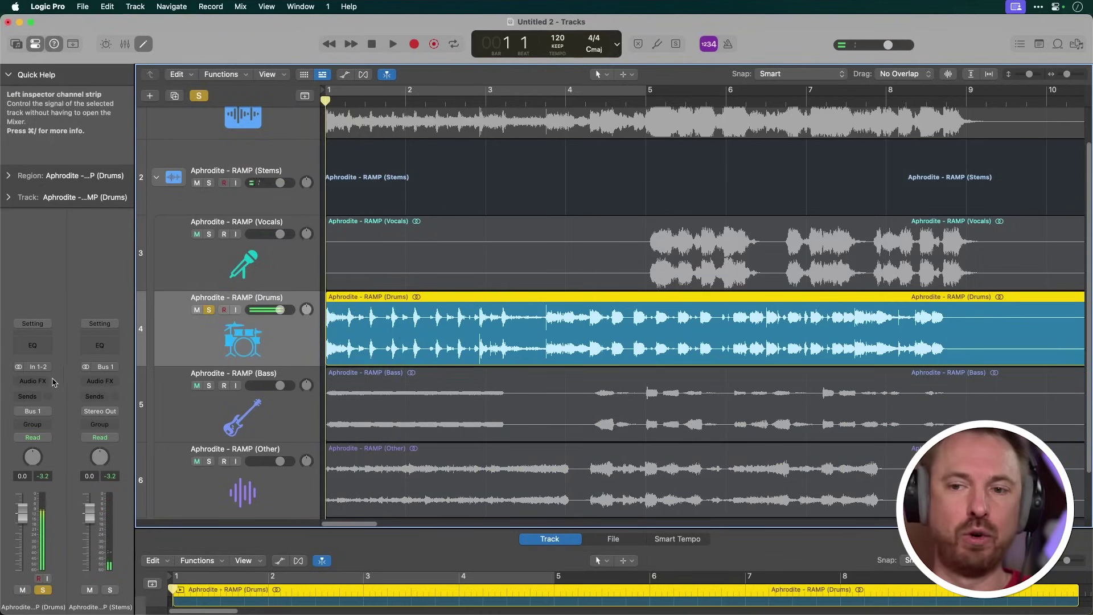
# Step: Insert stereo ChromaGlow on the drums, keeping the Modern Tube model and Clean style
pyautogui.click(33, 381)
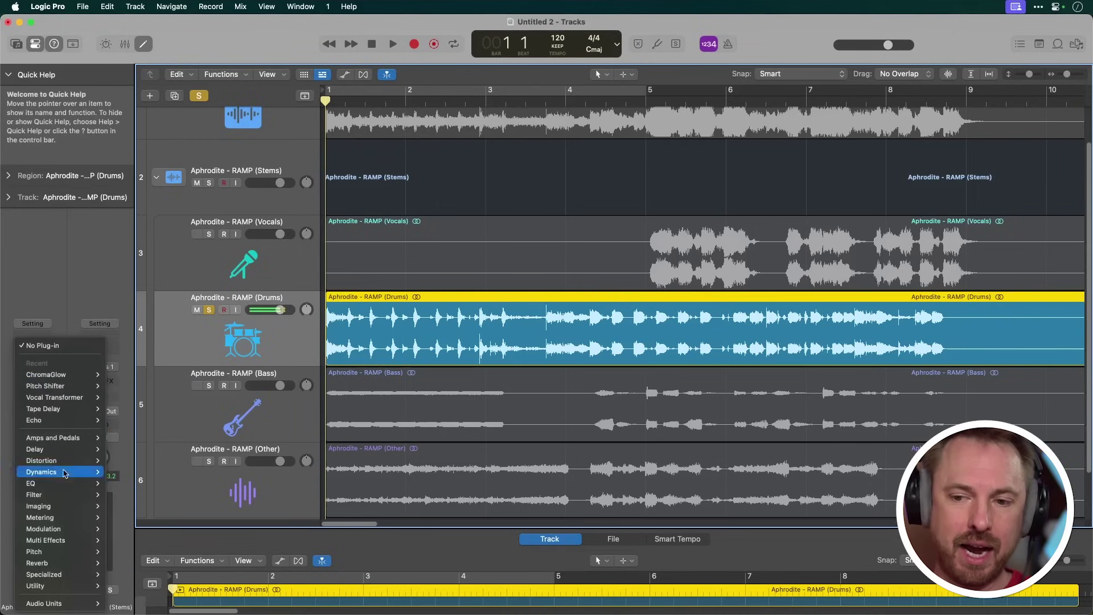
pyautogui.moveTo(65, 531)
pyautogui.moveTo(78, 460)
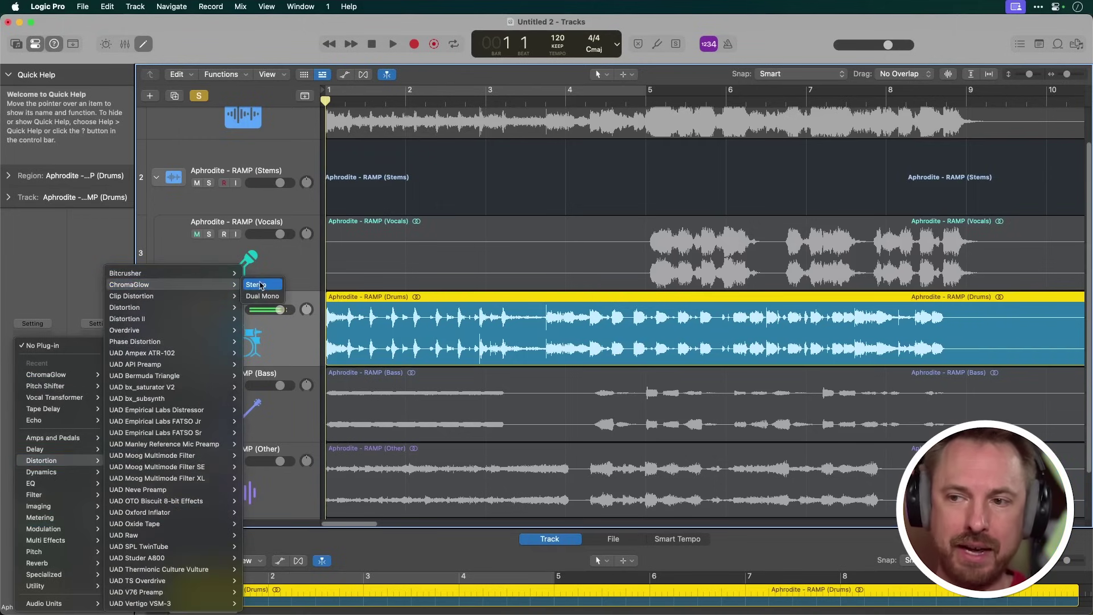
pyautogui.click(260, 285)
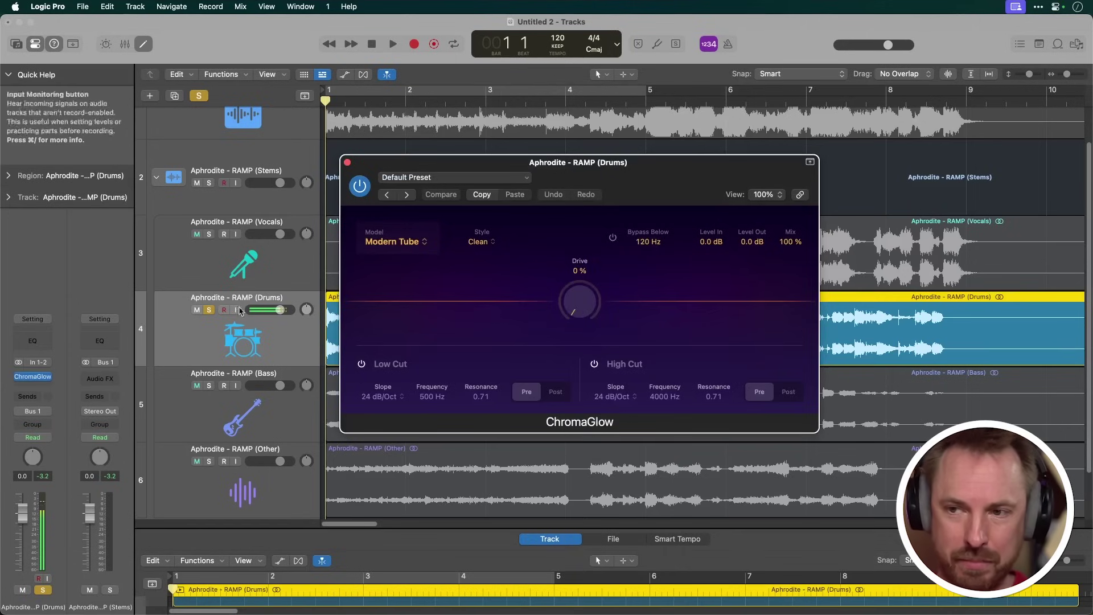
pyautogui.click(390, 242)
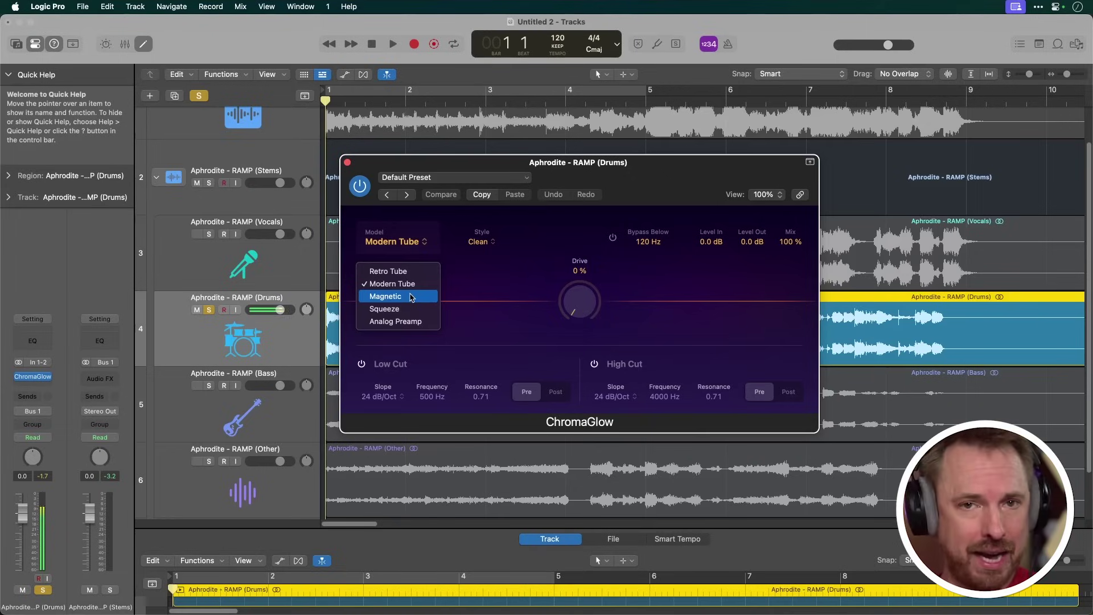
pyautogui.click(462, 284)
pyautogui.click(490, 242)
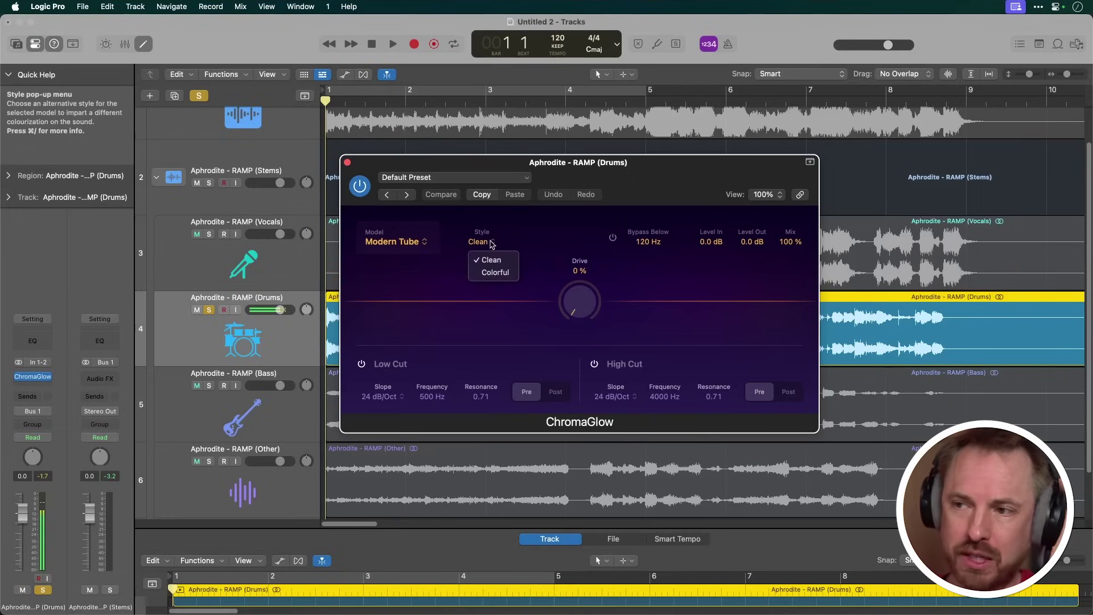
pyautogui.click(624, 269)
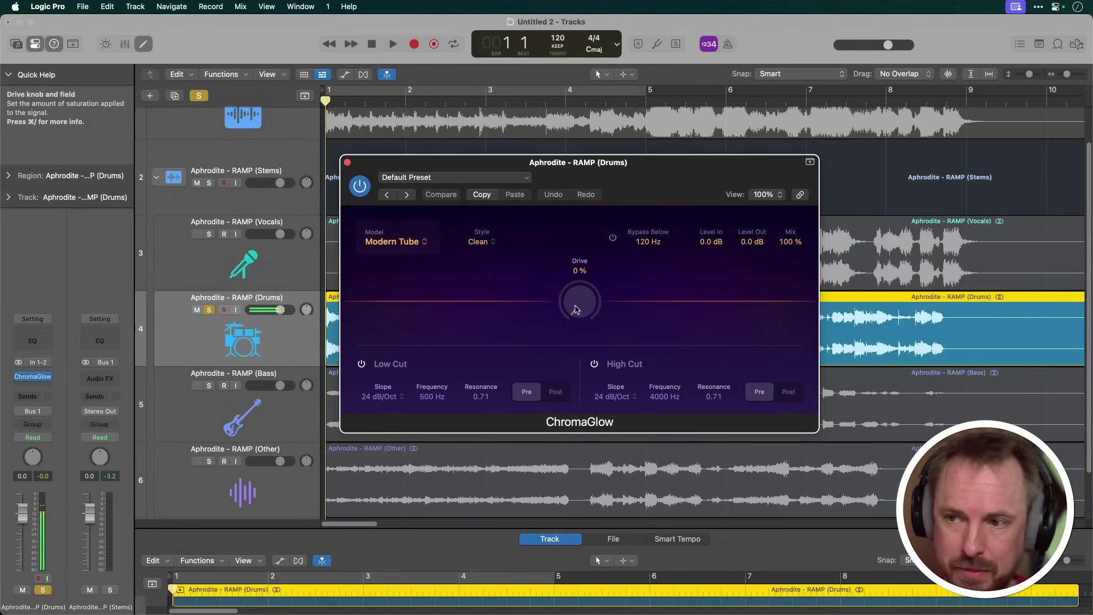
# Step: Play the drums while raising ChromaGlow Drive, first to about 66% then 82%
pyautogui.press('space')
pyautogui.moveTo(575, 309); pyautogui.dragTo(576, 261)
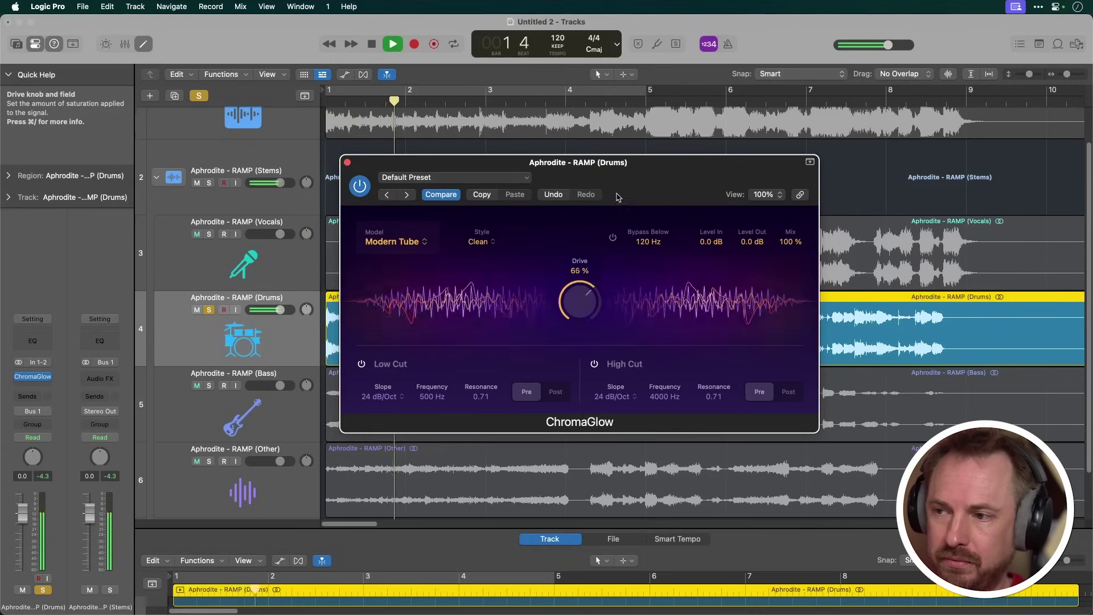
pyautogui.moveTo(618, 197)
pyautogui.mouseDown()
pyautogui.moveTo(622, 169)
pyautogui.moveTo(611, 201)
pyautogui.mouseUp()
pyautogui.press('space')
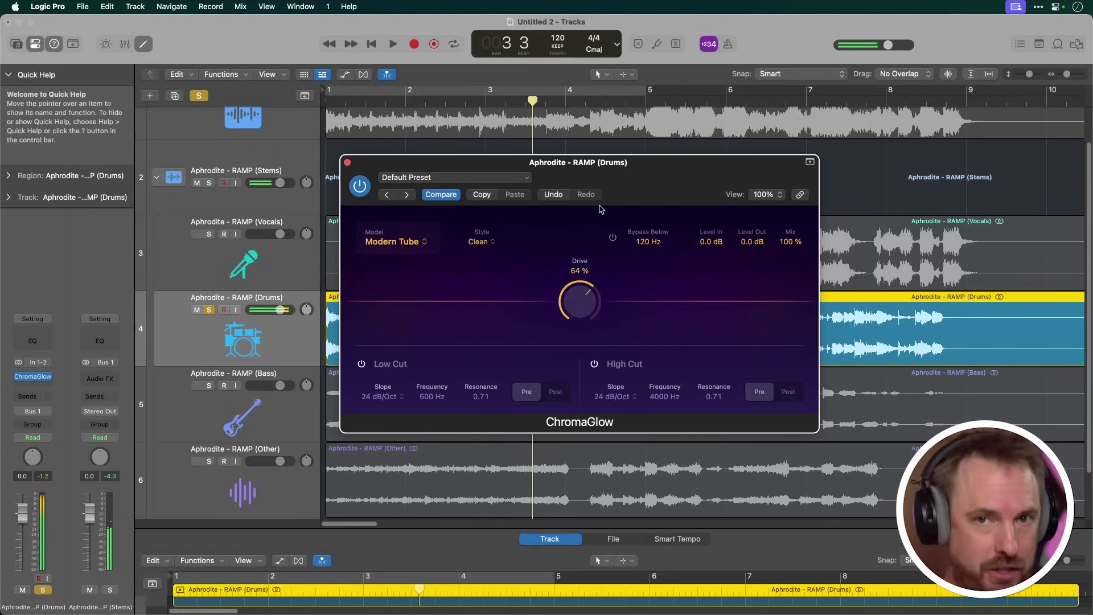
# Step: Return the playhead to bar 1 and play again with the ChromaGlow settings in focus
pyautogui.click(326, 101)
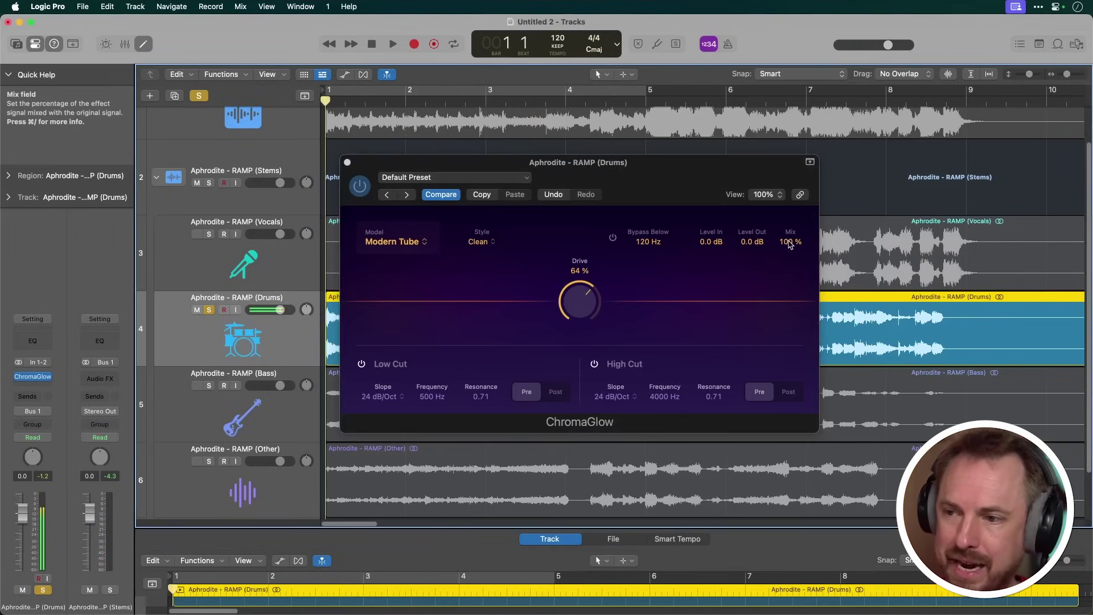
pyautogui.click(782, 265)
pyautogui.press('space')
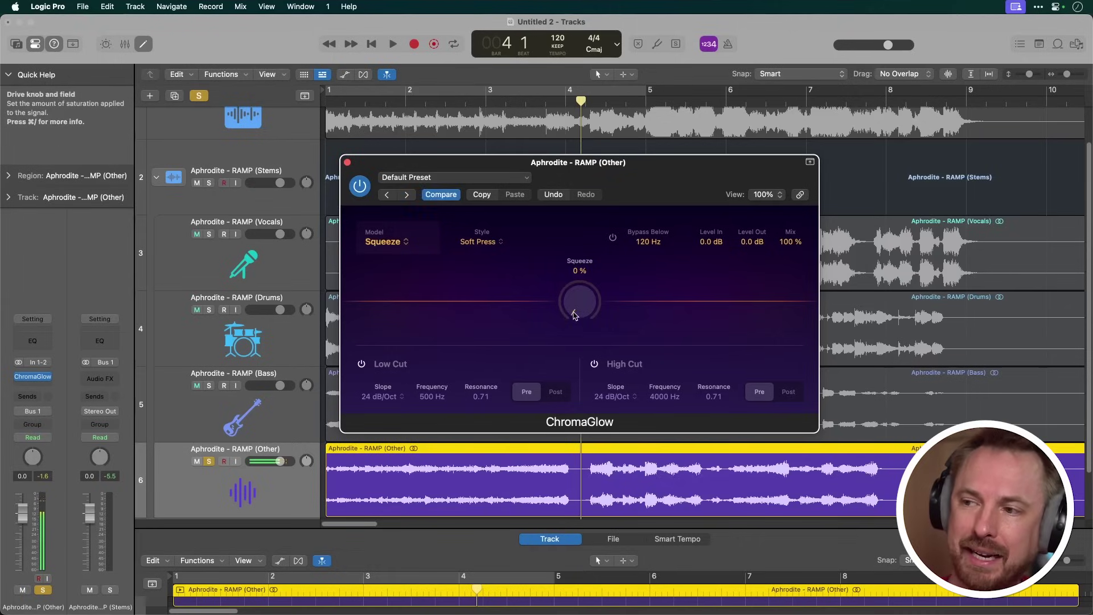
# Step: Play the Other stem and adjust its ChromaGlow Squeeze amount, settling at 78%
pyautogui.press('space')
pyautogui.moveTo(574, 316); pyautogui.dragTo(631, 181)
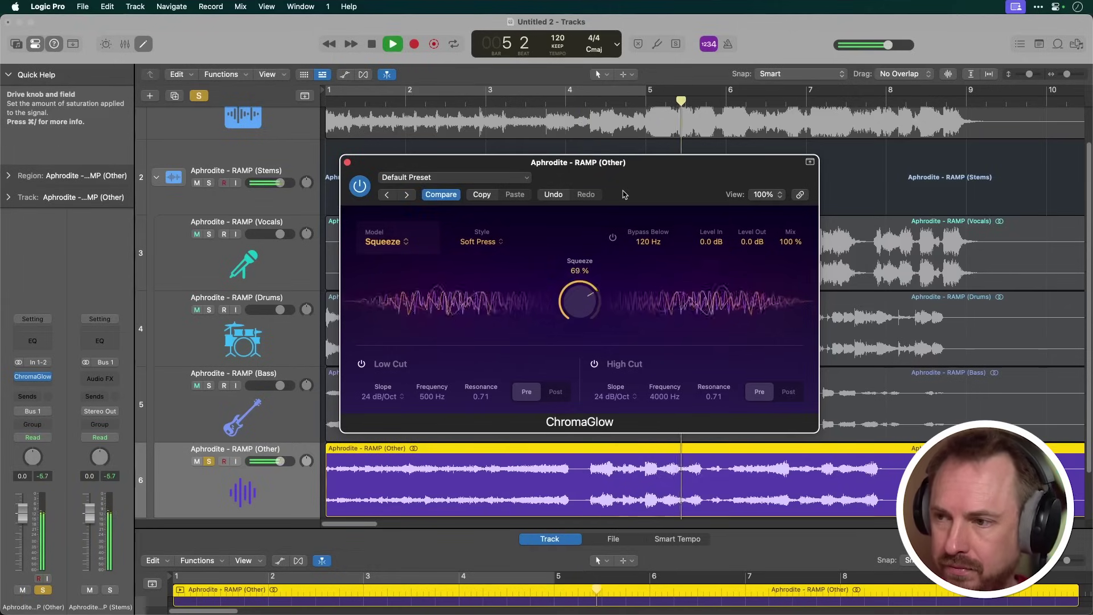
pyautogui.moveTo(608, 223); pyautogui.dragTo(580, 287)
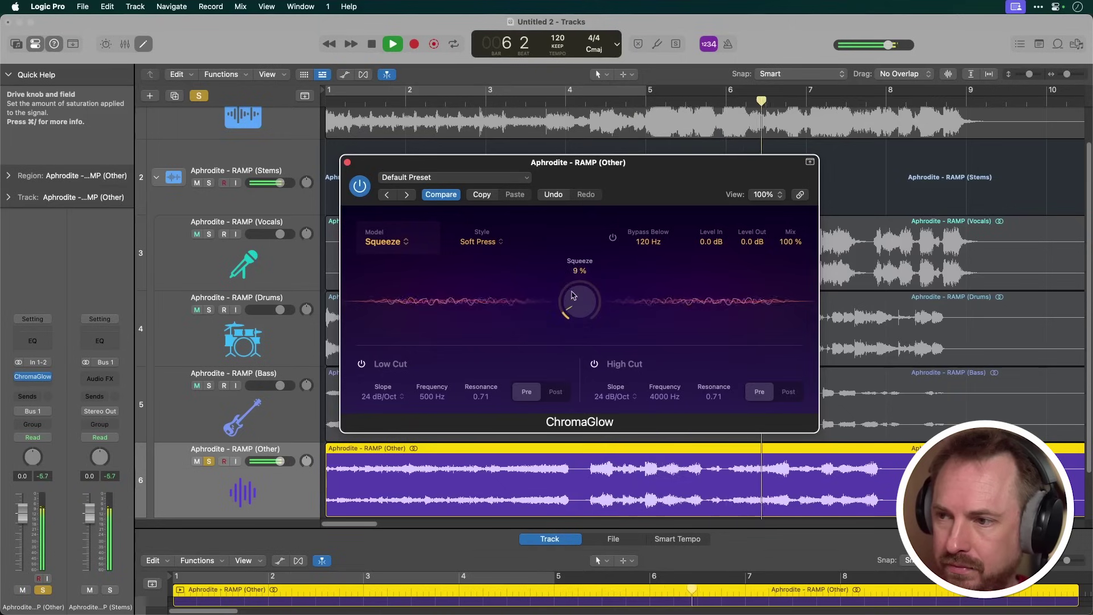
pyautogui.moveTo(608, 191); pyautogui.dragTo(614, 176)
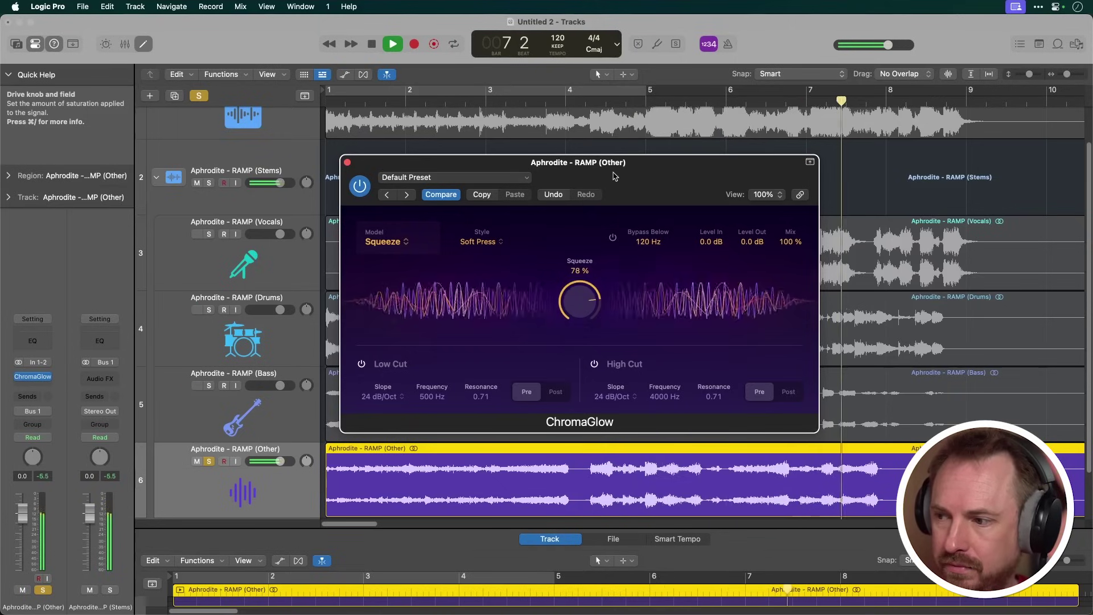